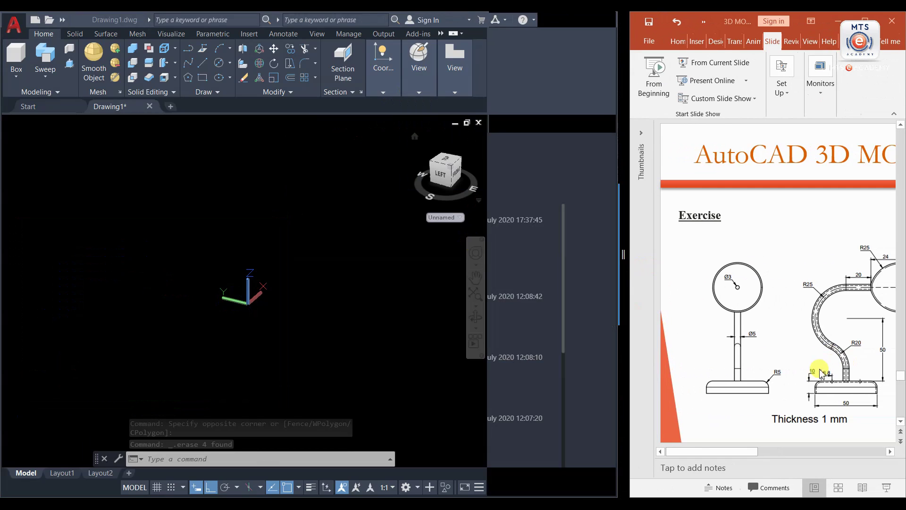
# Check the dimensions in the lamp reference drawing and set the modelling viewport to the Front view
pyautogui.keyDown('ctrl'); pyautogui.scroll(2, 815, 367); pyautogui.keyUp('ctrl')
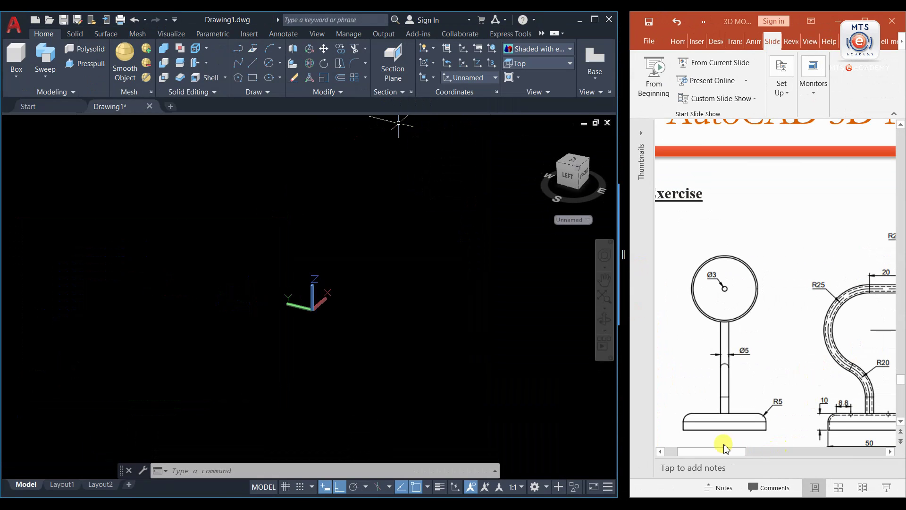
pyautogui.click(739, 452)
pyautogui.moveTo(726, 454); pyautogui.dragTo(744, 453)
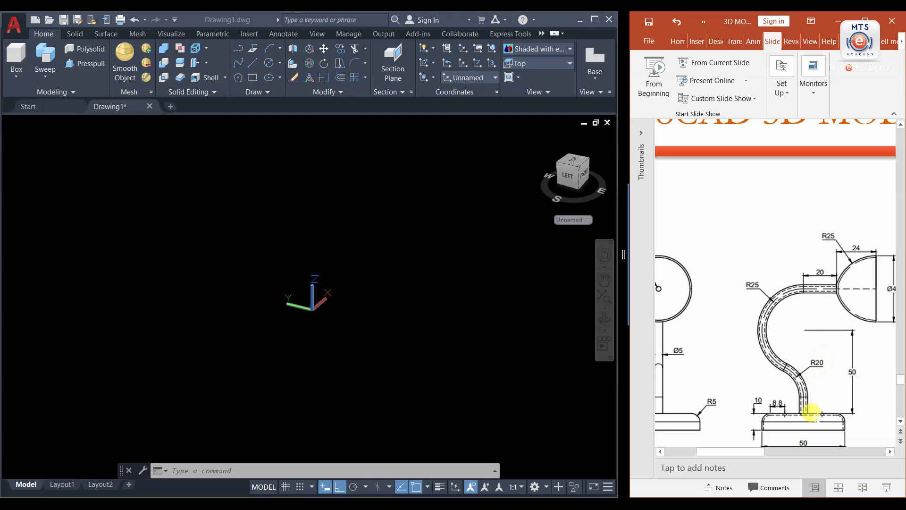
pyautogui.moveTo(757, 456); pyautogui.dragTo(772, 456)
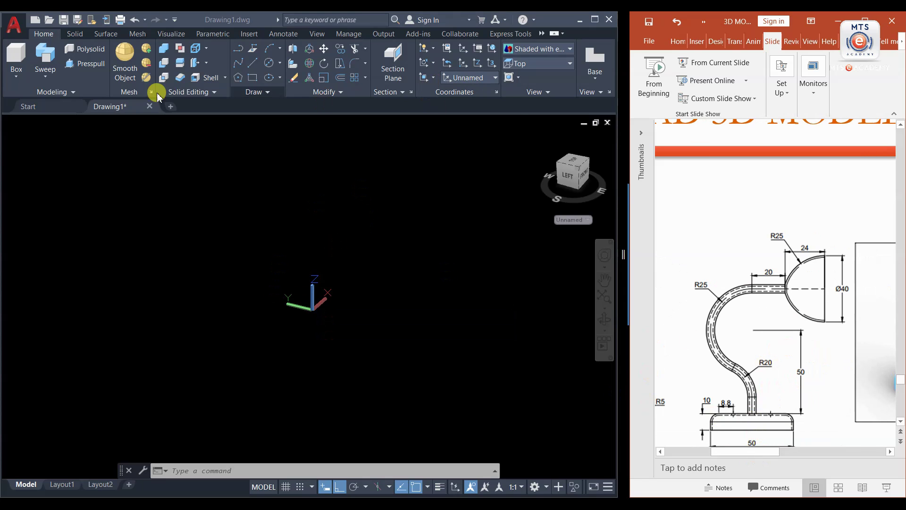
pyautogui.click(32, 129)
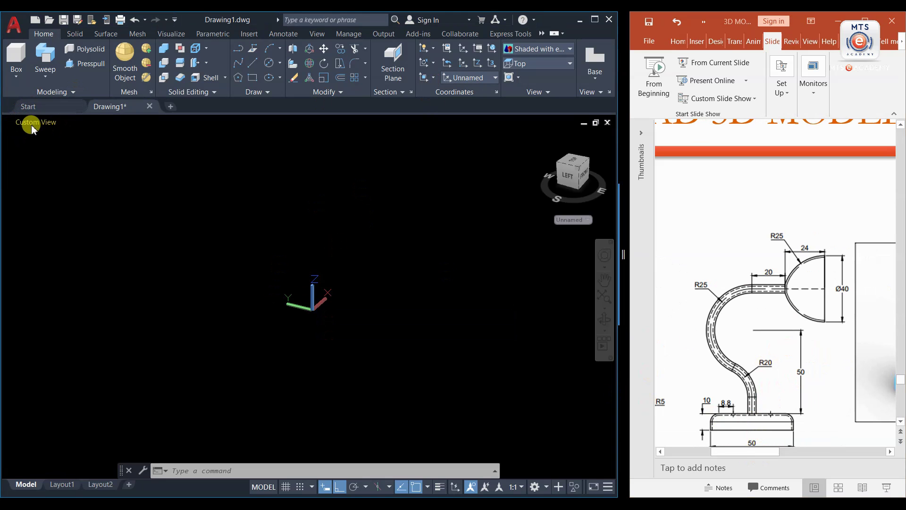
pyautogui.click(32, 123)
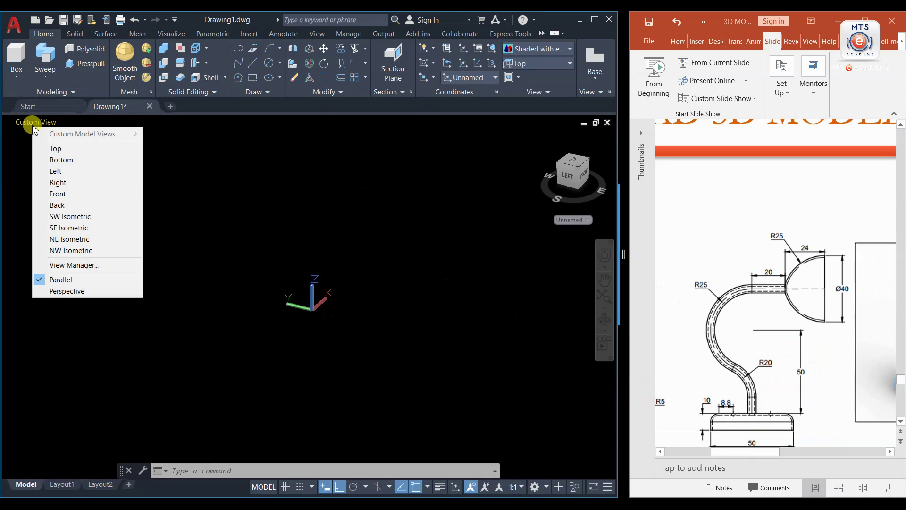
pyautogui.click(59, 194)
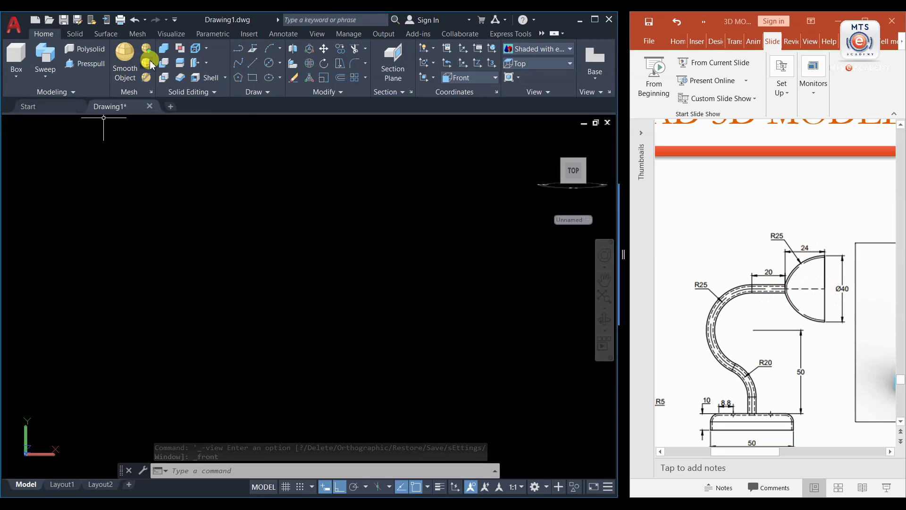
# Draw a horizontal line 24 units long as the centre axis of the lampshade profile
pyautogui.click(252, 62)
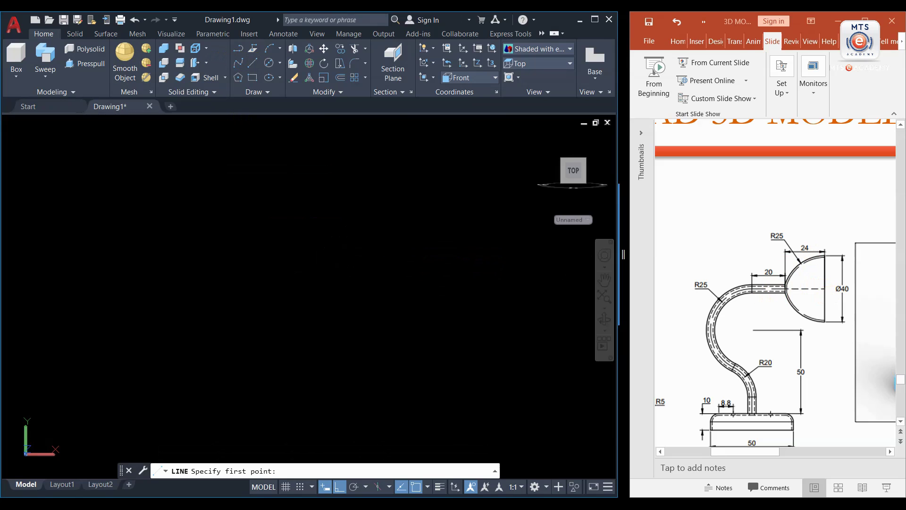
pyautogui.click(348, 236)
pyautogui.write('24')
pyautogui.press('Return')
pyautogui.scroll(6, 348, 231)
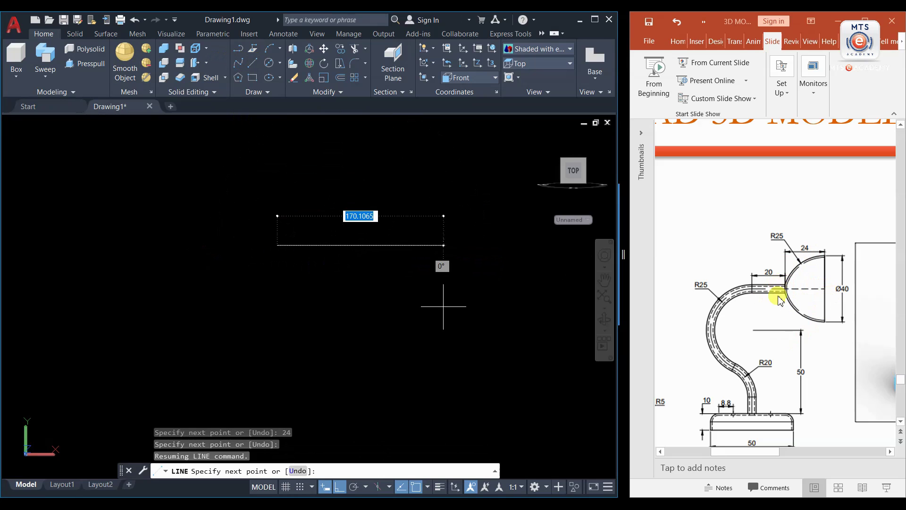
# Draw a vertical line 2.5 units upward from the left end of the 24-unit axis line
pyautogui.click(751, 454)
pyautogui.moveTo(716, 454); pyautogui.dragTo(699, 457)
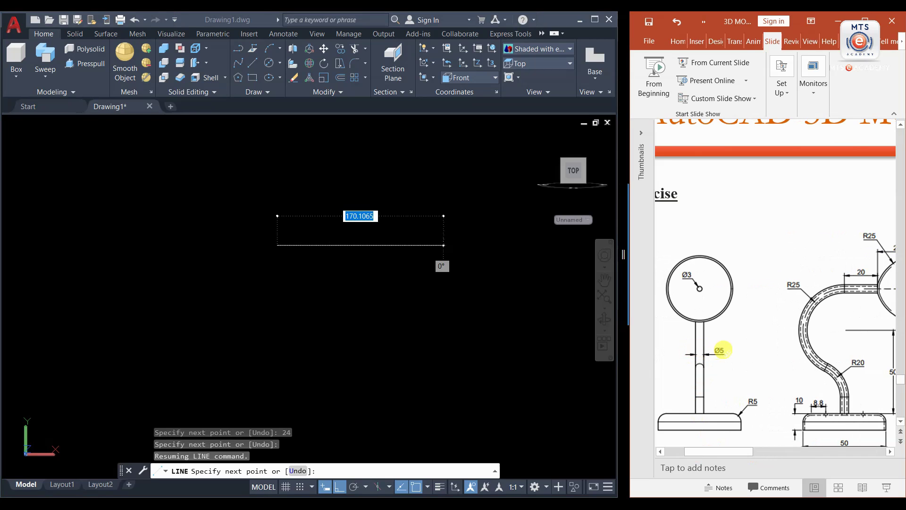
pyautogui.moveTo(721, 456); pyautogui.dragTo(751, 455)
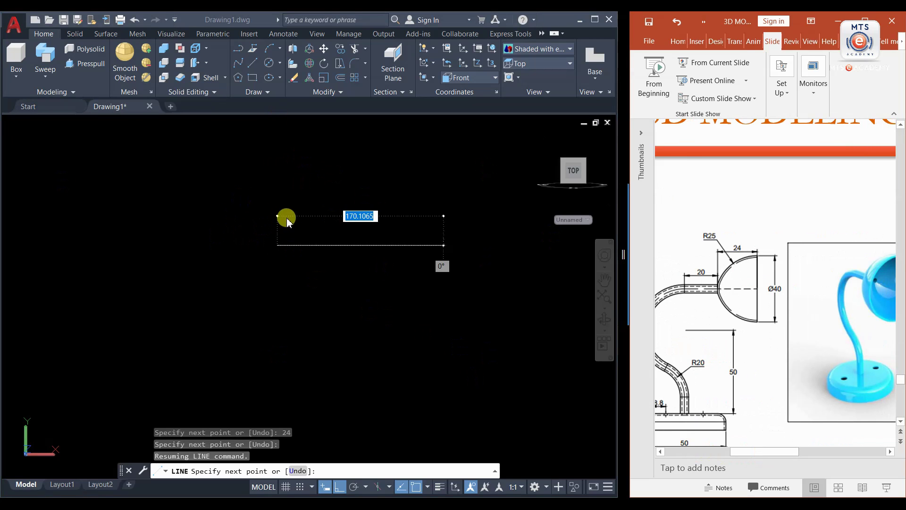
pyautogui.click(269, 206)
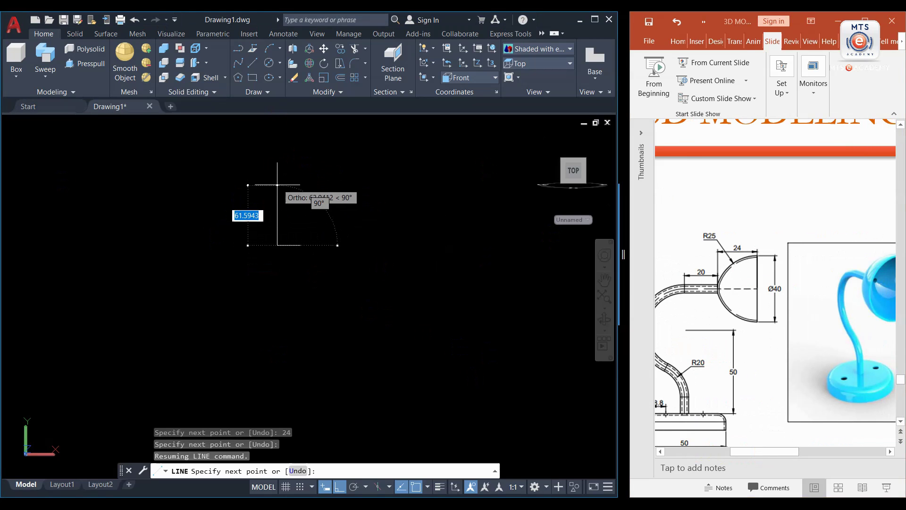
pyautogui.write('2.5')
pyautogui.press('Return')
pyautogui.press('Escape')
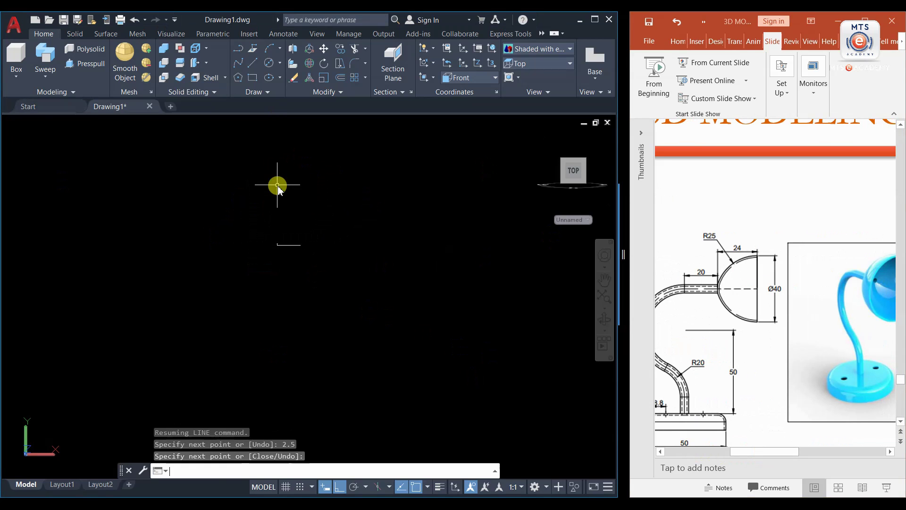
# Draw a vertical line 20 units upward from the right end of the axis line
pyautogui.press('Return')
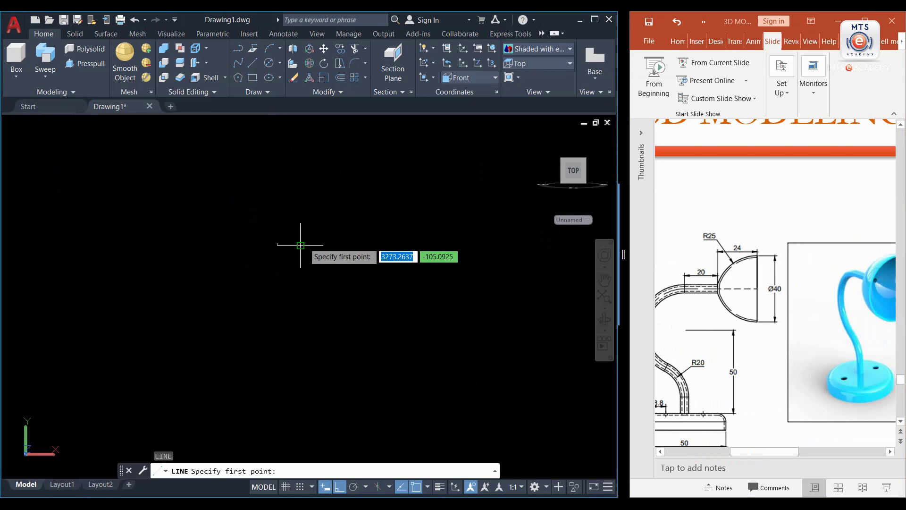
pyautogui.click(301, 245)
pyautogui.write('20')
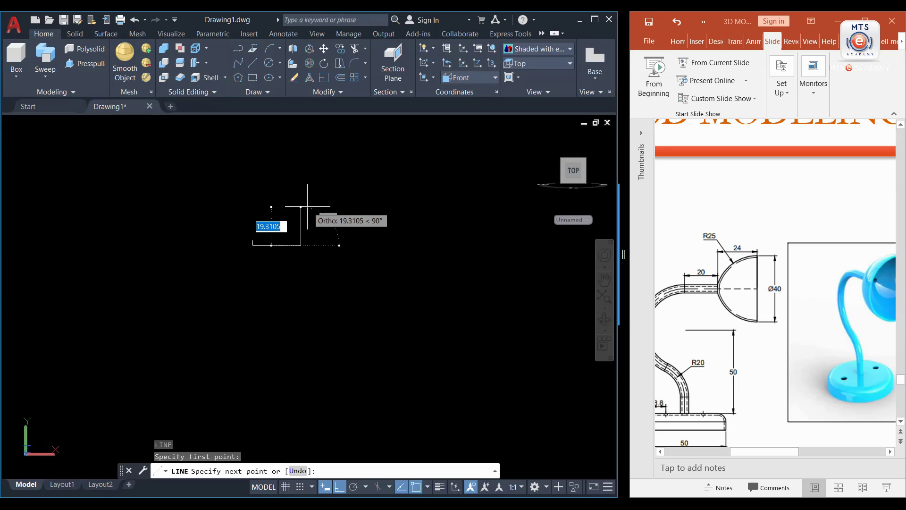
pyautogui.press('Return')
pyautogui.press('Return')
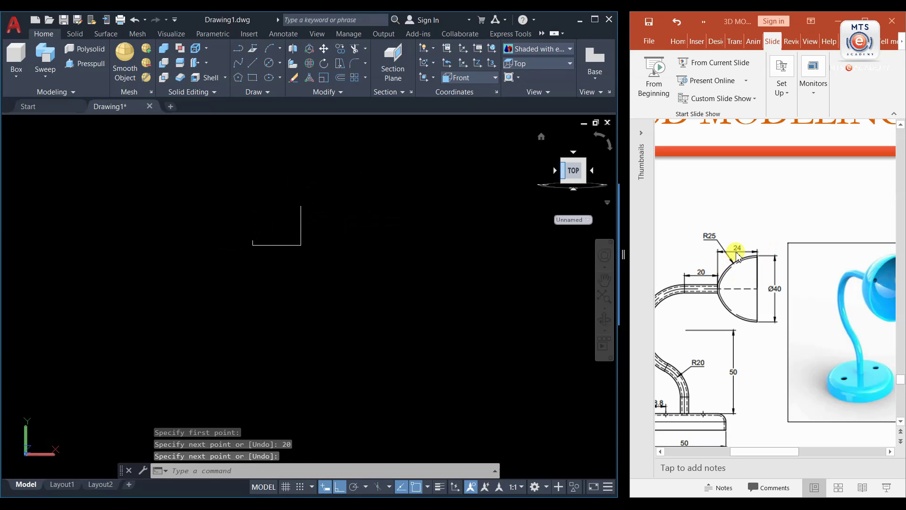
# Close the lampshade profile with a Start, End, Radius arc of radius 25 from the tall line's upper end to the short line's upper end
pyautogui.click(280, 53)
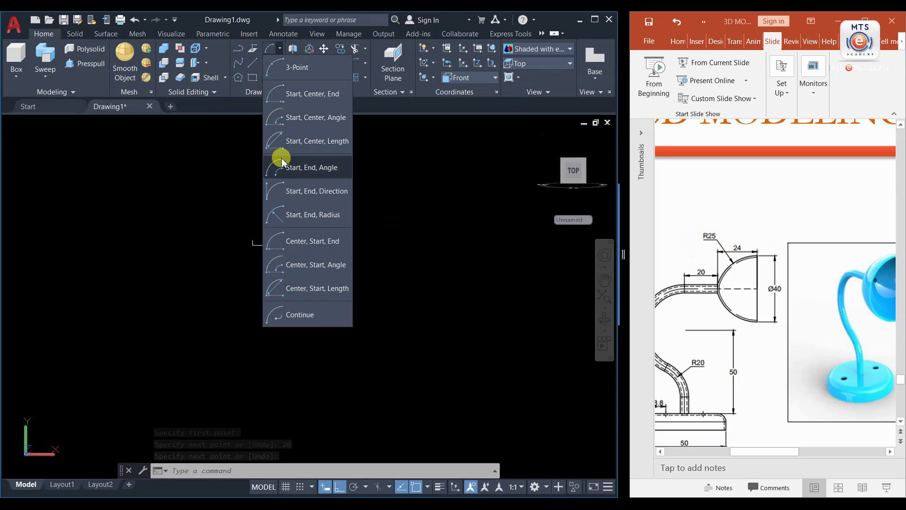
pyautogui.click(309, 211)
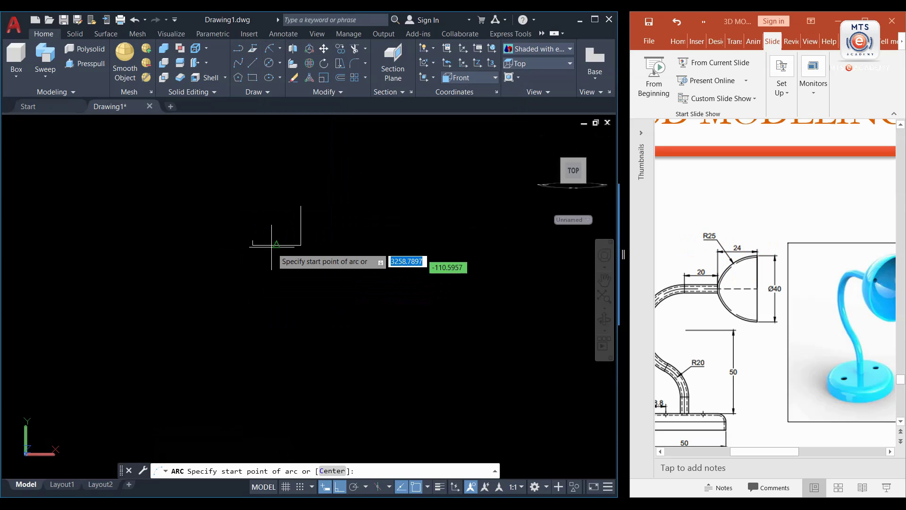
pyautogui.click(301, 206)
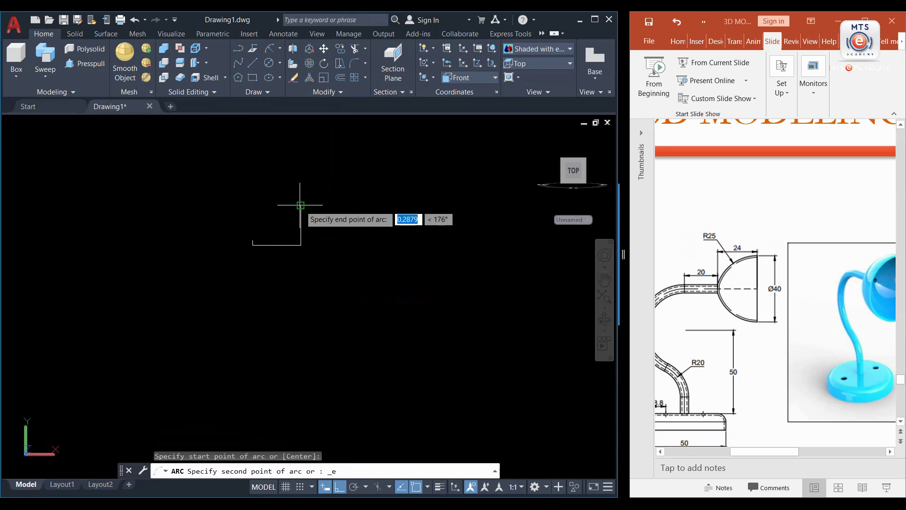
pyautogui.click(253, 239)
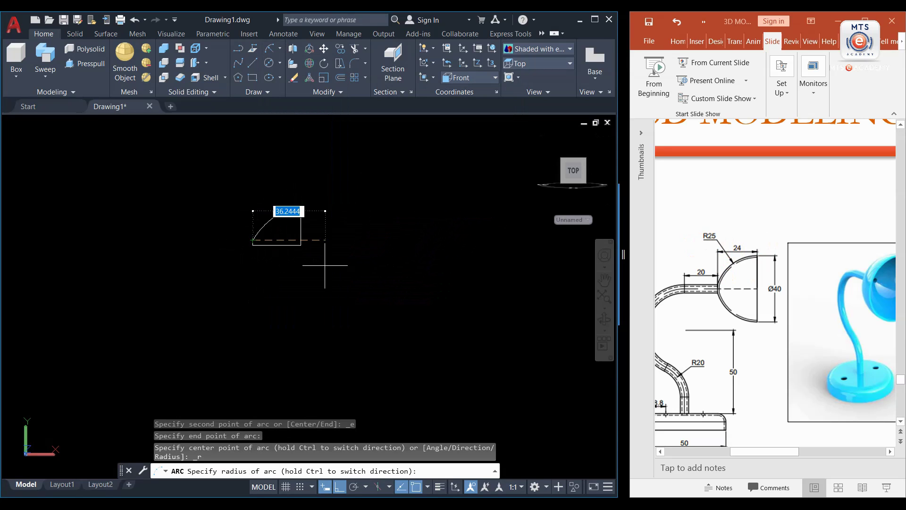
pyautogui.write('25')
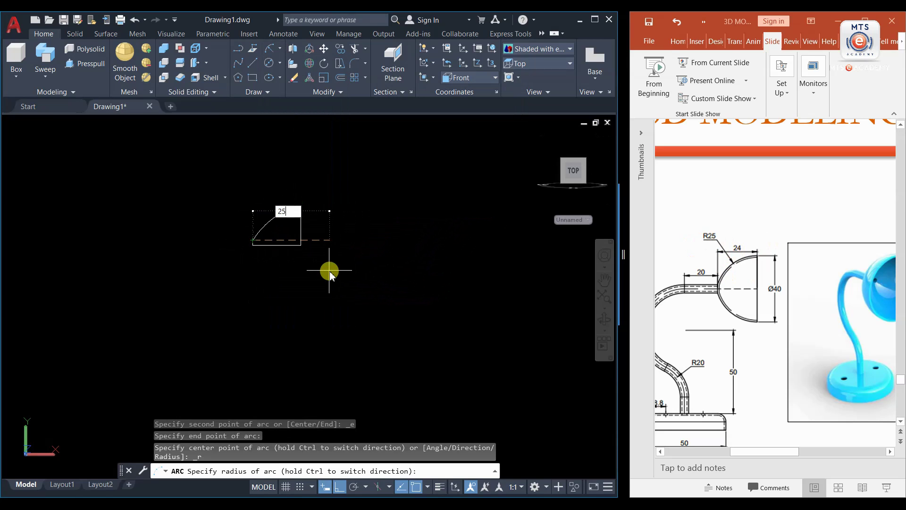
pyautogui.press('Return')
pyautogui.moveTo(255, 278); pyautogui.dragTo(338, 257, button='middle')
pyautogui.scroll(2, 330, 240)
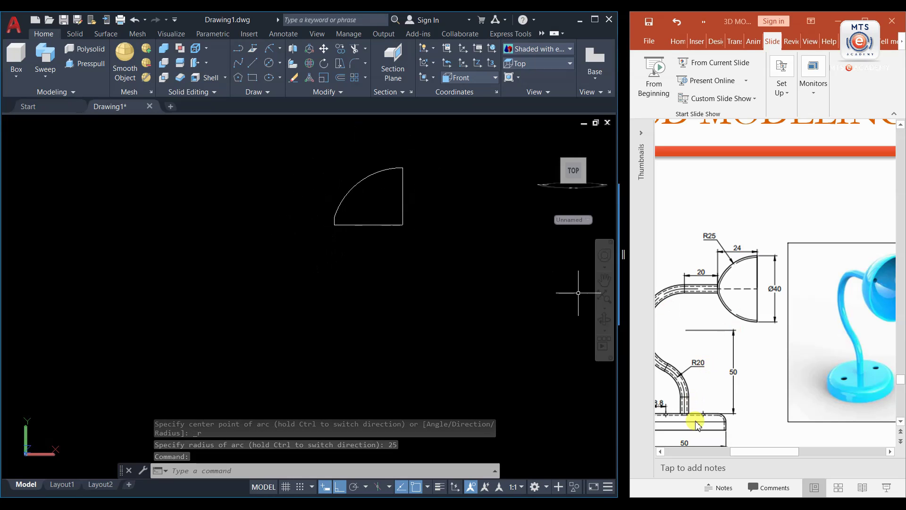
# Draw a horizontal line 20 units to the left from the lower-left corner of the lampshade profile
pyautogui.click(743, 452)
pyautogui.moveTo(734, 453); pyautogui.dragTo(705, 453)
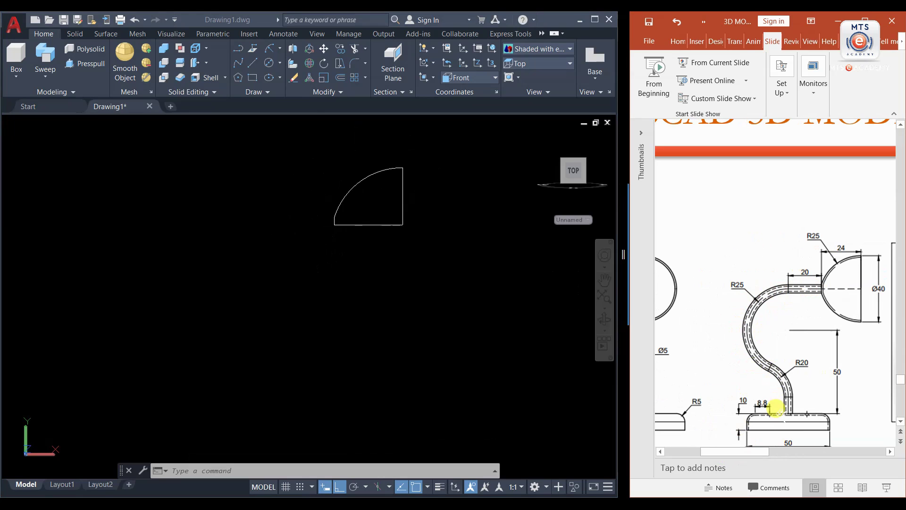
pyautogui.click(252, 64)
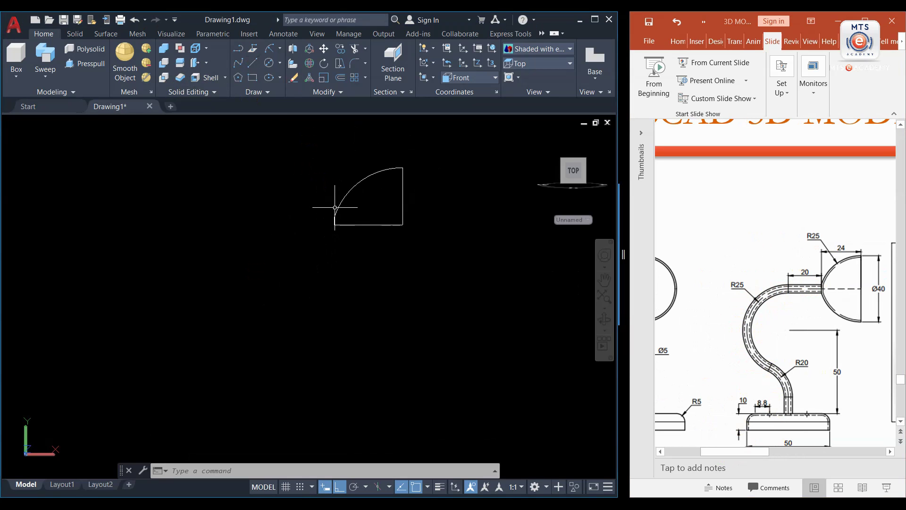
pyautogui.click(253, 63)
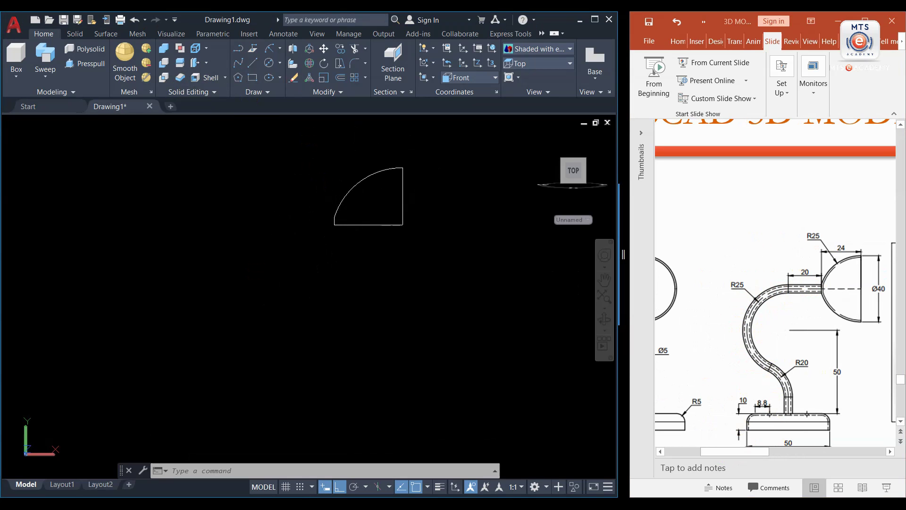
pyautogui.click(334, 225)
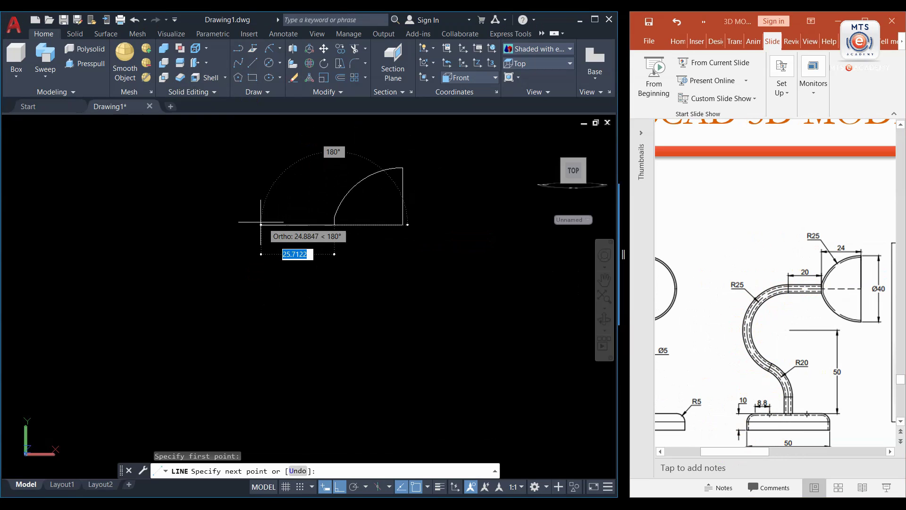
pyautogui.write('0')
pyautogui.press('Return')
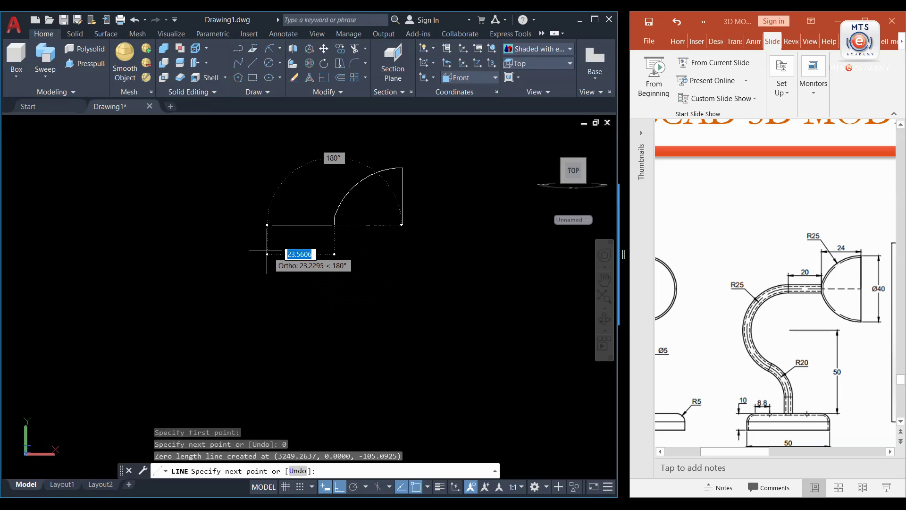
pyautogui.hotkey('ctrl', 'z')
pyautogui.write('20')
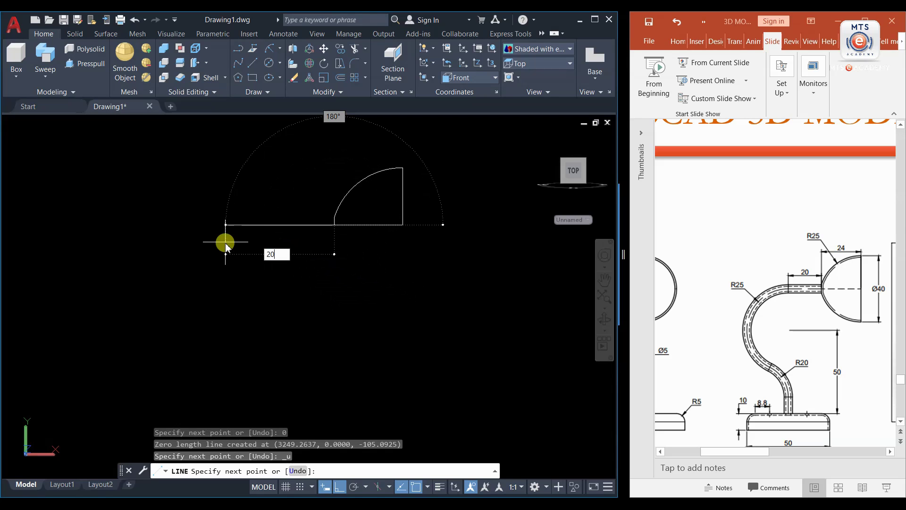
pyautogui.press('Return')
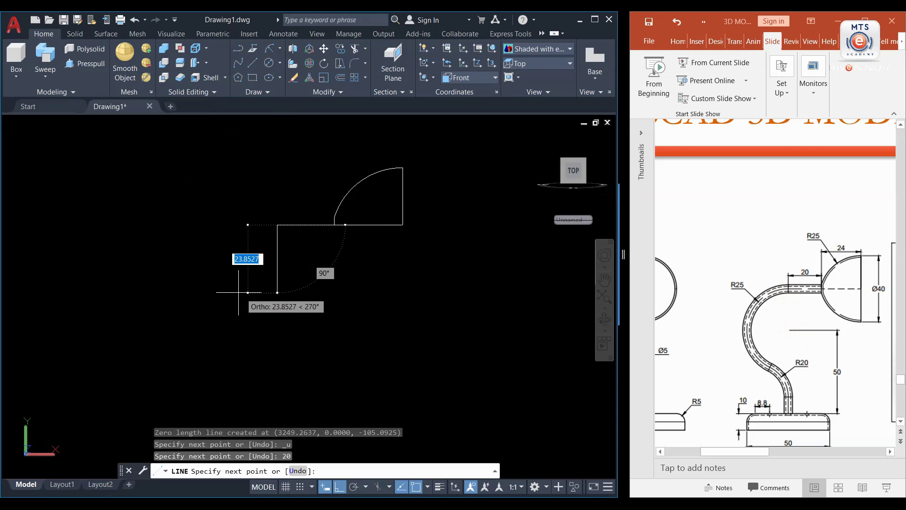
# Continue the line 25 units straight down from the left end of the 20-unit segment and finish it
pyautogui.write('25')
pyautogui.press('Return')
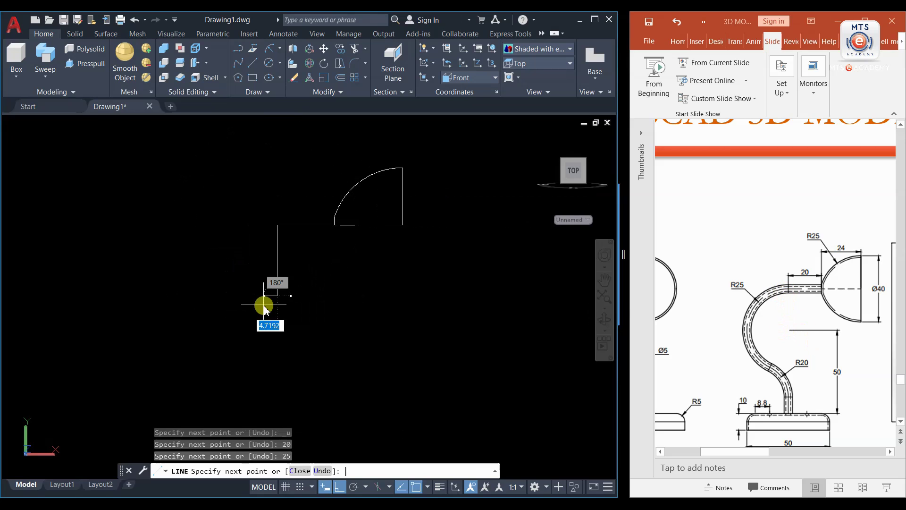
pyautogui.press('Return')
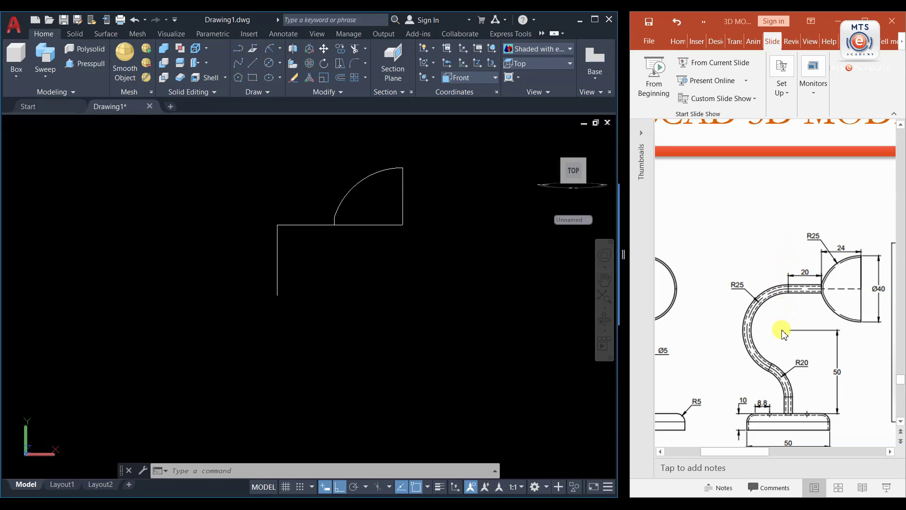
# Draw a circle of radius 25 centred on the lower end of the 25-unit vertical line
pyautogui.click(280, 67)
pyautogui.click(280, 126)
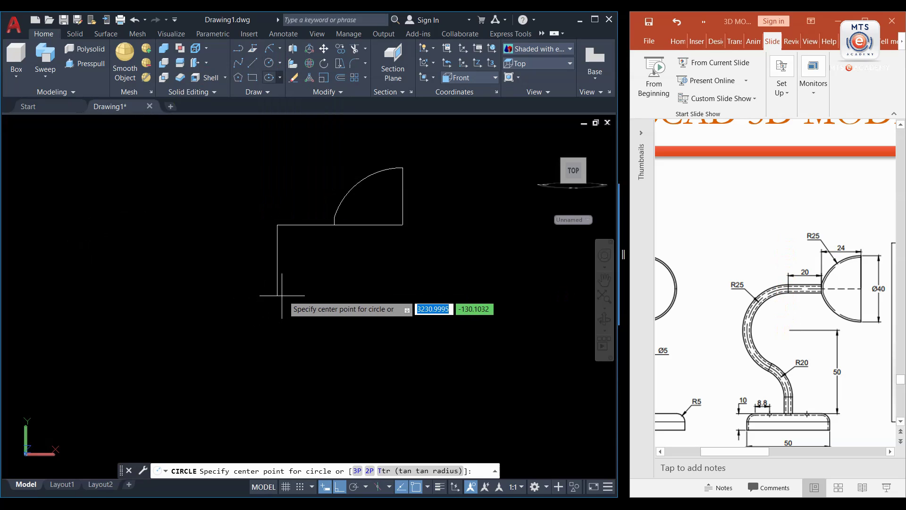
pyautogui.click(277, 295)
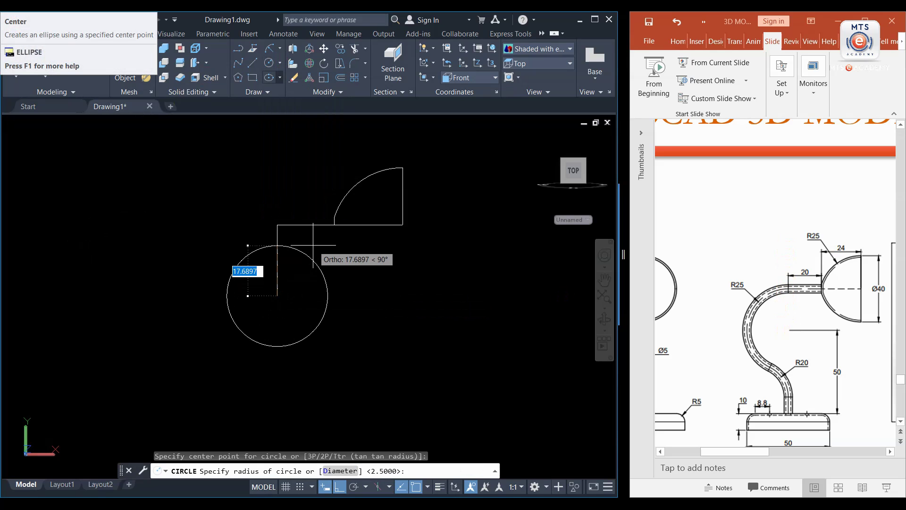
pyautogui.write('2')
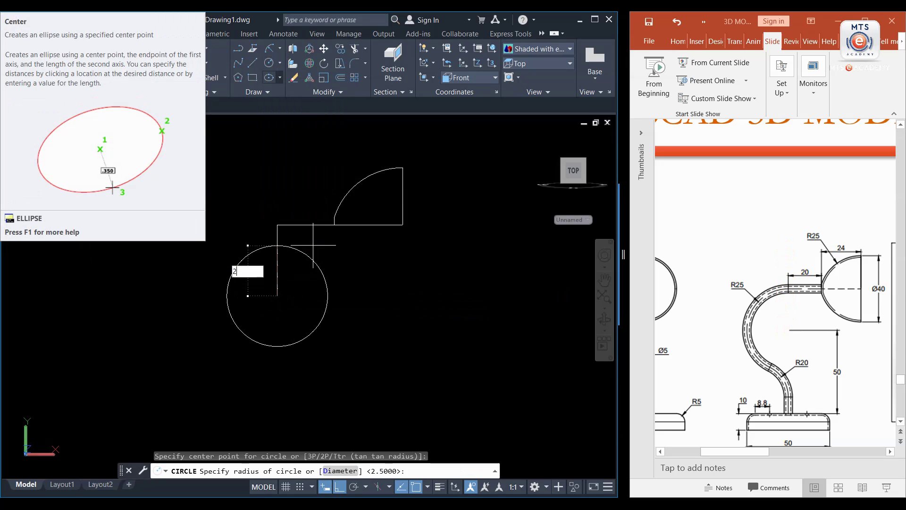
pyautogui.write('5')
pyautogui.press('Return')
pyautogui.scroll(-2, 301, 258)
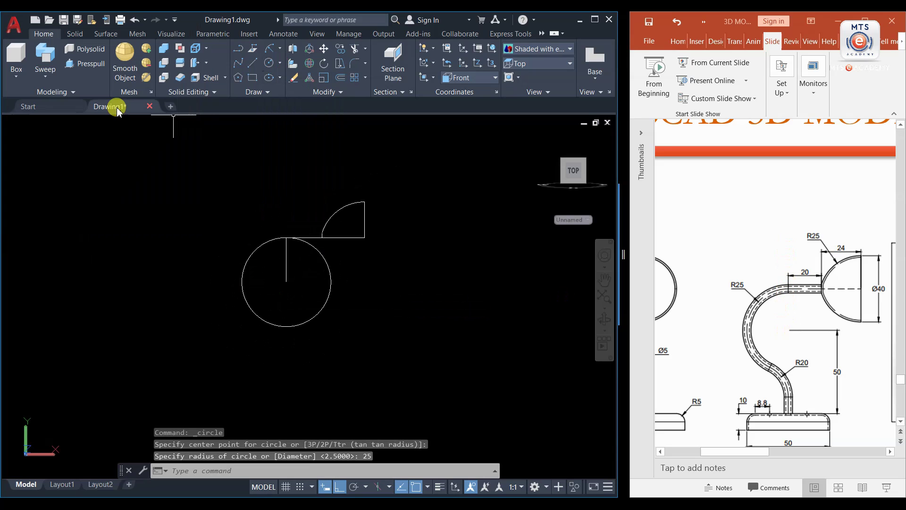
pyautogui.moveTo(329, 334); pyautogui.dragTo(315, 282, button='middle')
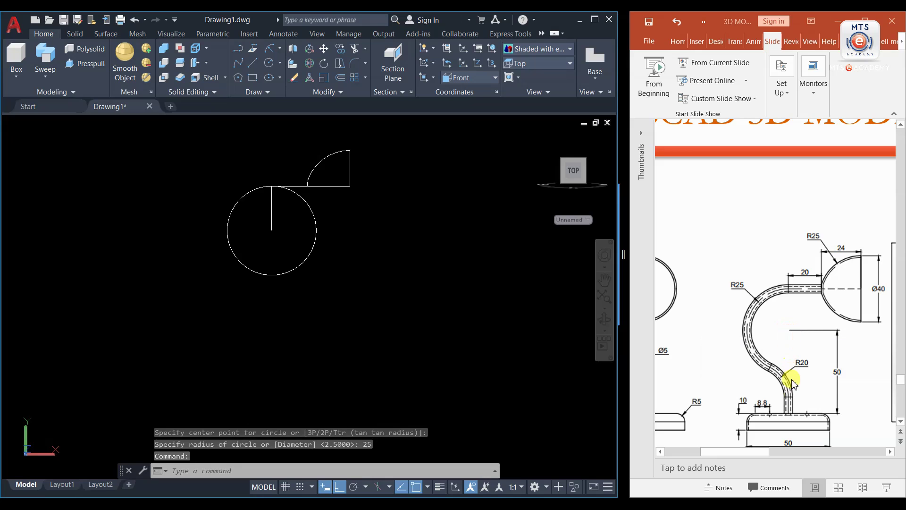
# Draw a line 50 units straight down from the centre of the radius-25 circle
pyautogui.click(253, 63)
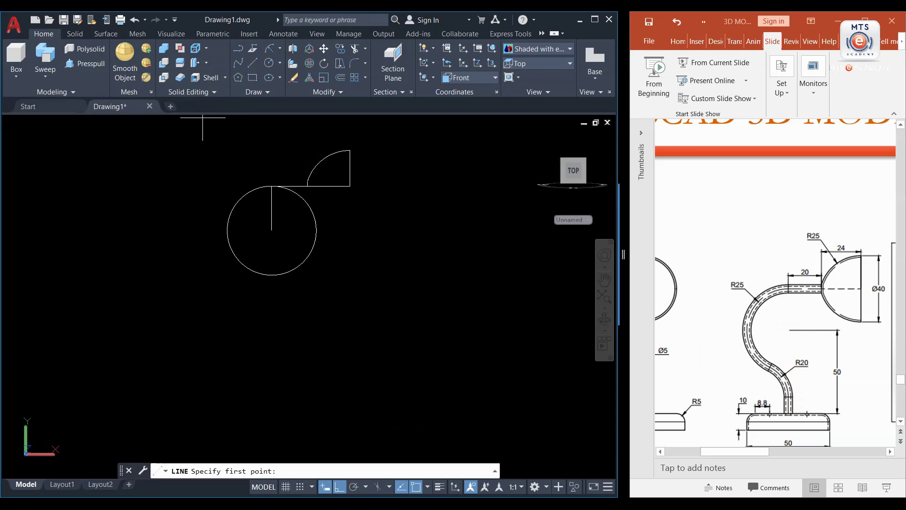
pyautogui.click(272, 230)
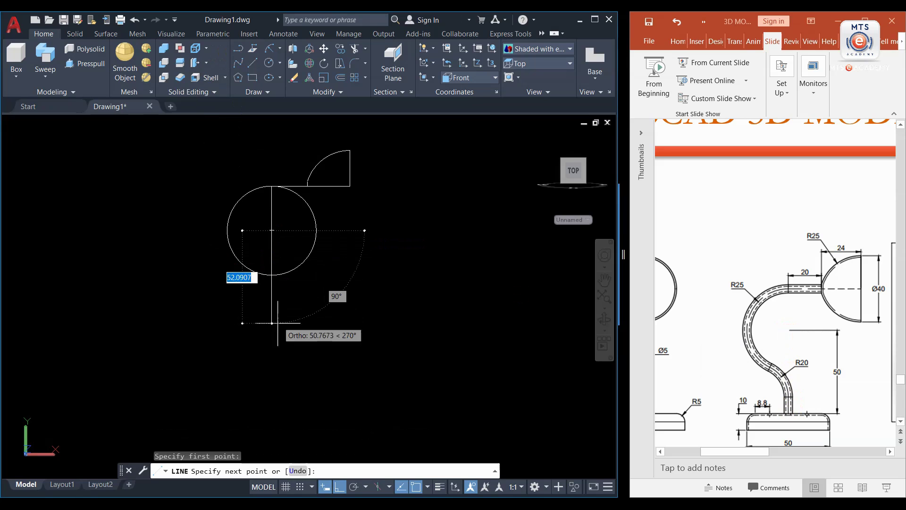
pyautogui.write('50')
pyautogui.press('Return')
pyautogui.press('Return')
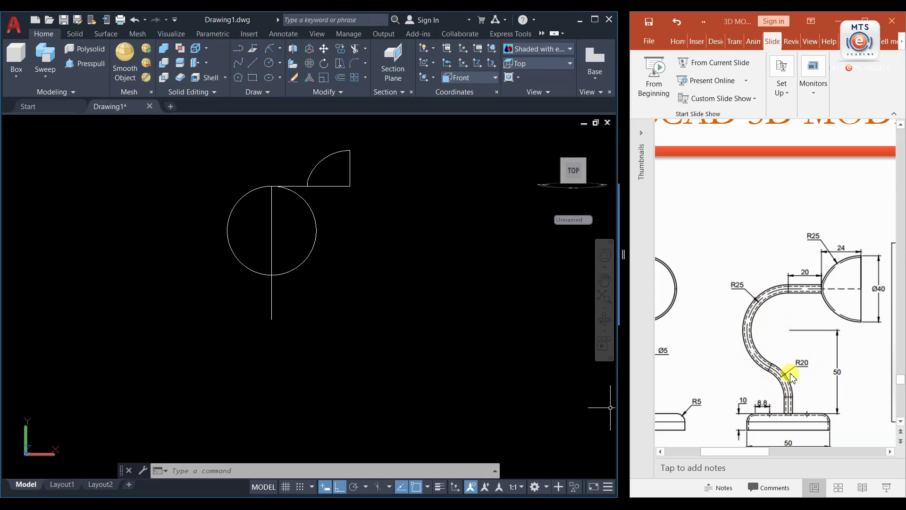
# Fillet the bottom of the circle and the 50-unit vertical line with a radius of 20
pyautogui.click(354, 62)
pyautogui.write('R')
pyautogui.press('Return')
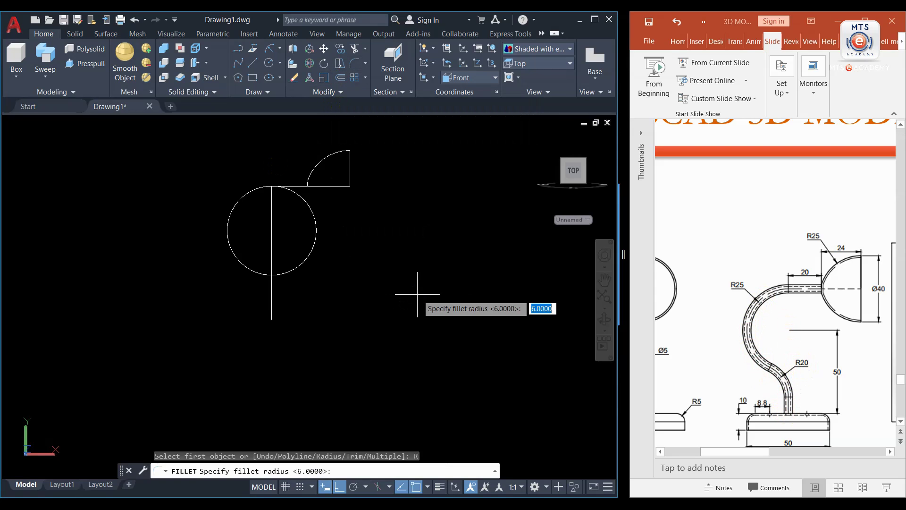
pyautogui.press('Return')
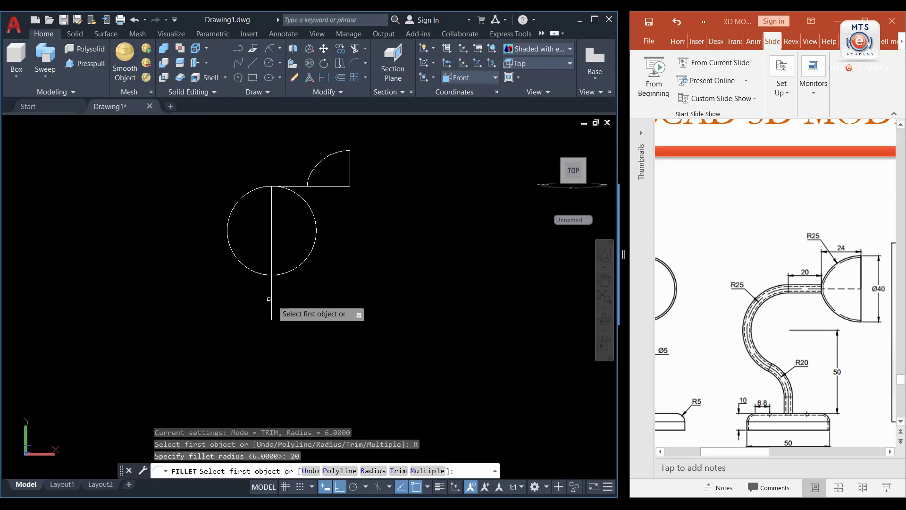
pyautogui.click(268, 275)
pyautogui.click(270, 297)
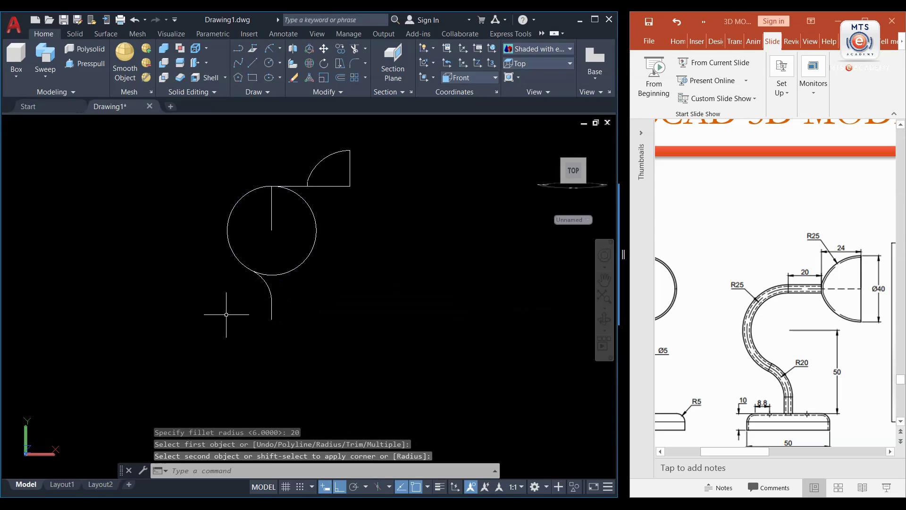
# Trim away the circle's right side between the horizontal line and the fillet, and erase the 25-unit vertical construction line
pyautogui.click(354, 49)
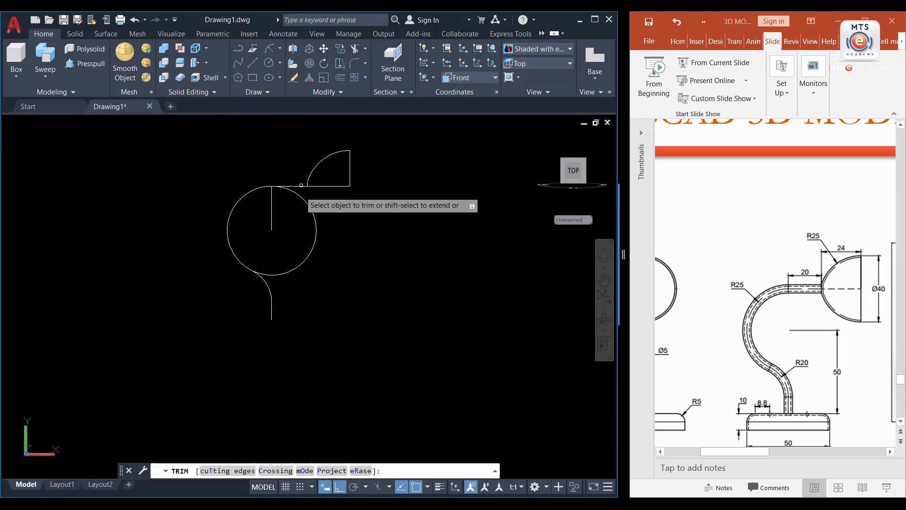
pyautogui.moveTo(326, 220)
pyautogui.mouseDown()
pyautogui.moveTo(303, 228)
pyautogui.moveTo(296, 253)
pyautogui.mouseUp()
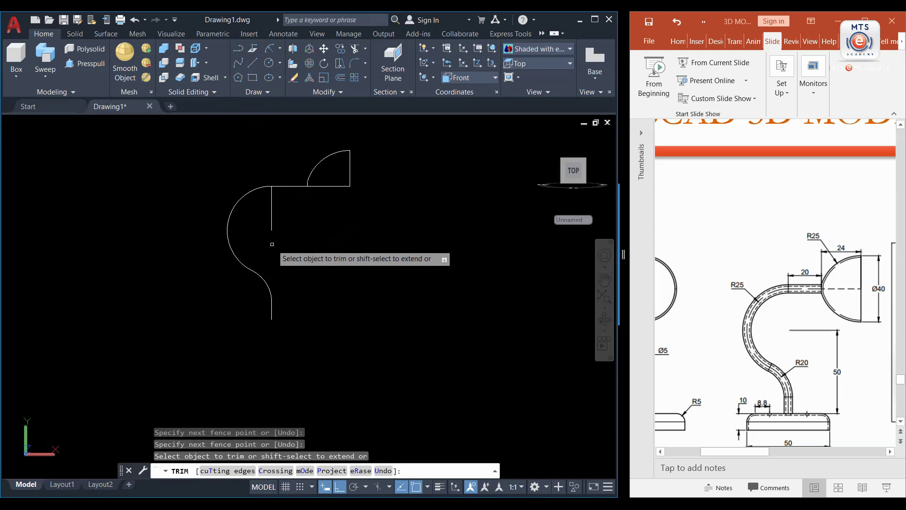
pyautogui.press('Escape')
pyautogui.click(273, 203)
pyautogui.click(263, 234)
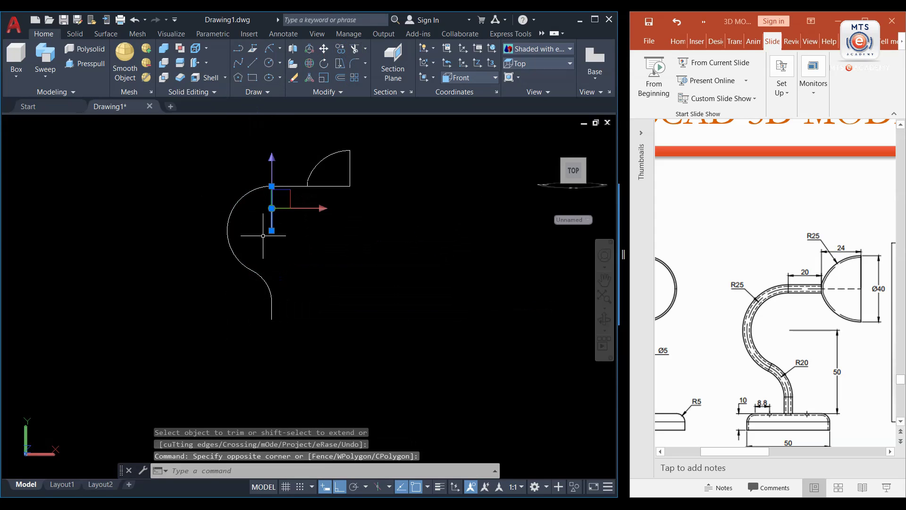
pyautogui.press('Delete')
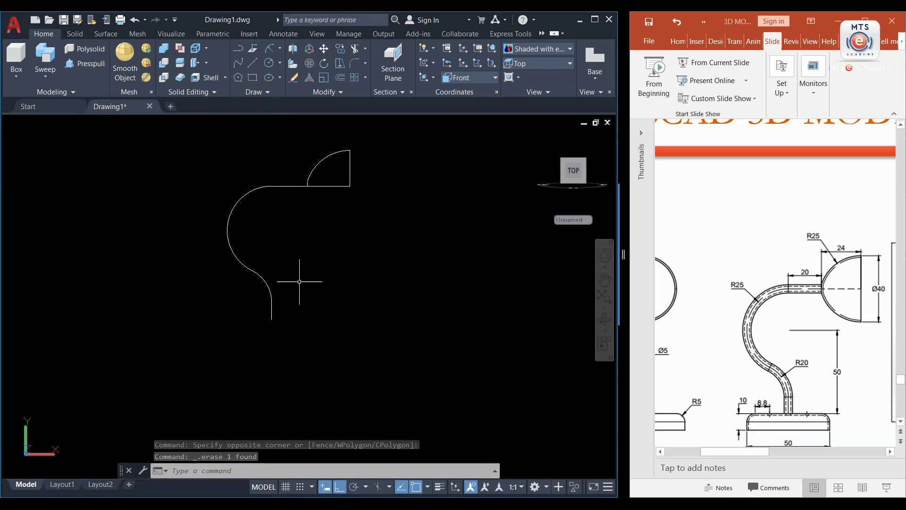
# Join the horizontal line, large arc, fillet arc and lower vertical line into one polyline for the stem path
pyautogui.write('j')
pyautogui.press('Return')
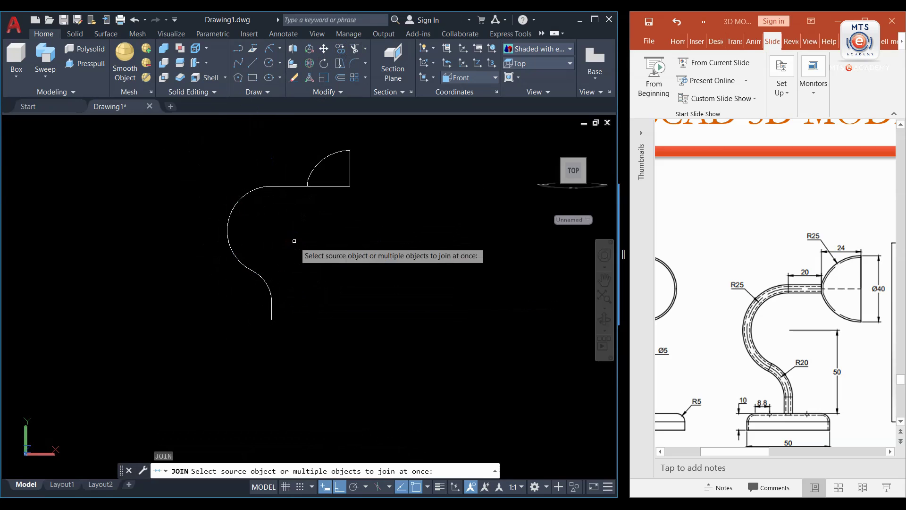
pyautogui.click(287, 163)
pyautogui.click(213, 330)
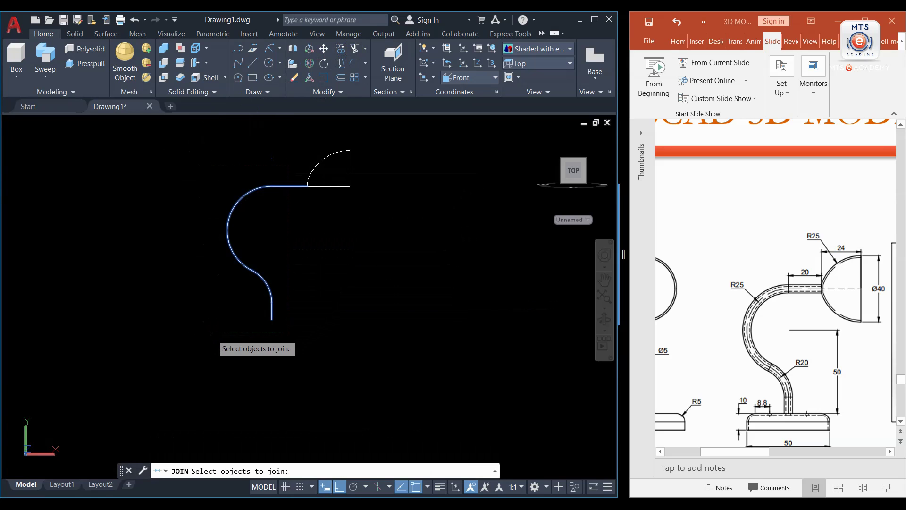
pyautogui.press('Return')
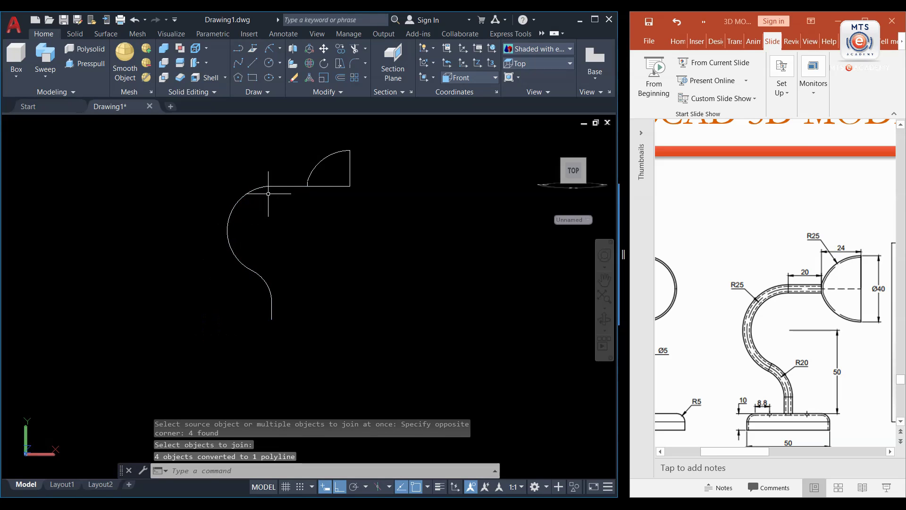
pyautogui.click(296, 186)
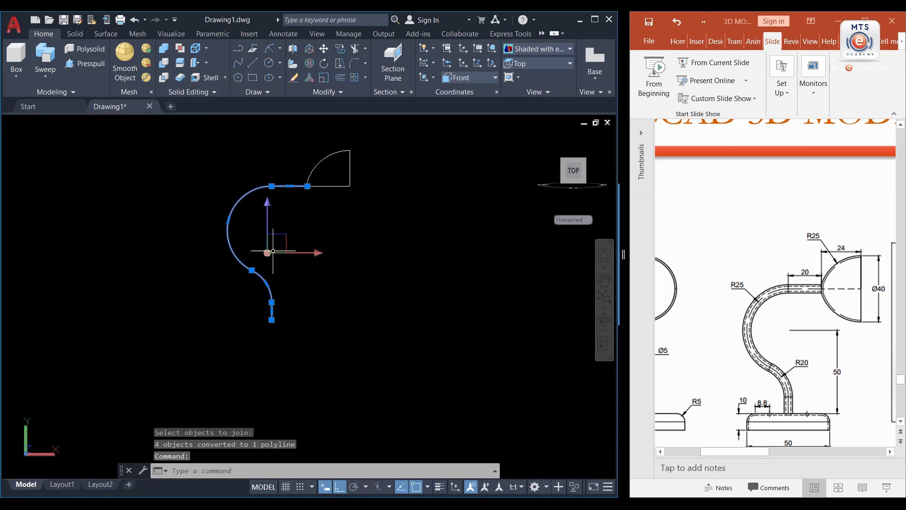
pyautogui.press('Escape')
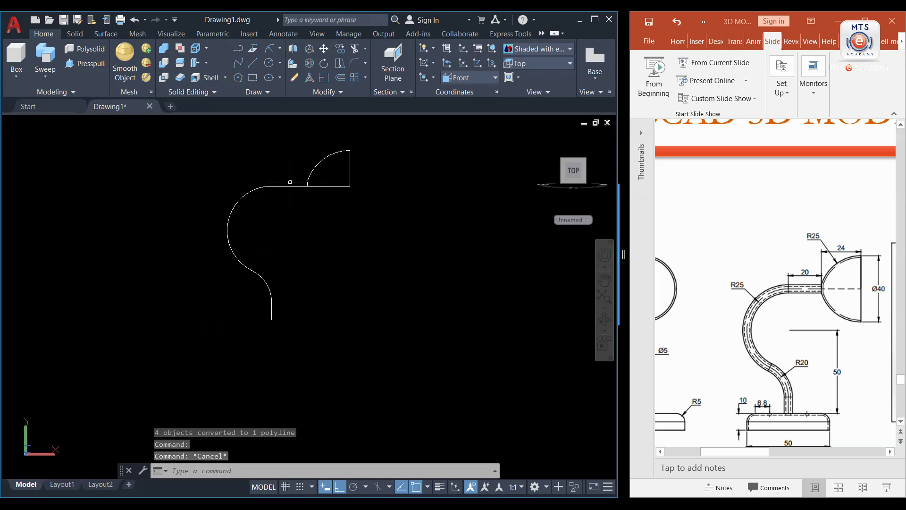
# Join the lines and arc of the lampshade profile into a single closed polyline
pyautogui.press('Return')
pyautogui.click(297, 143)
pyautogui.click(403, 227)
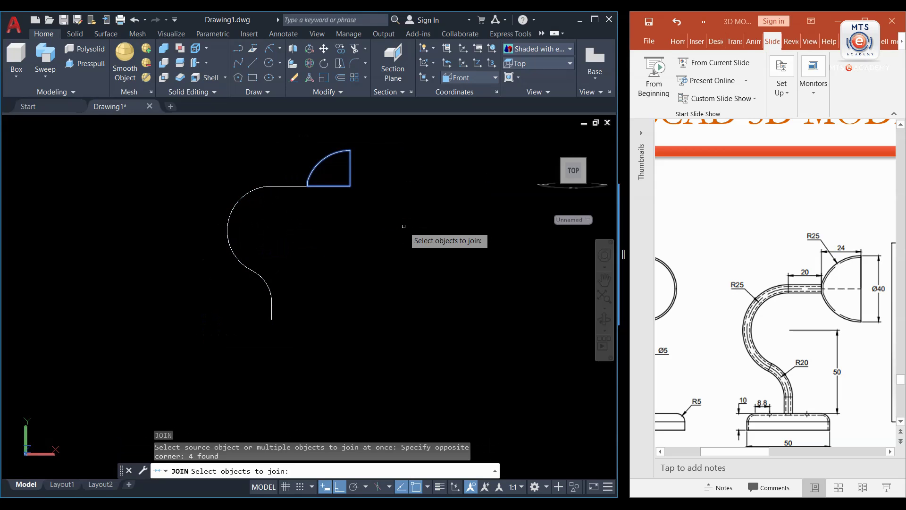
pyautogui.press('Return')
pyautogui.click(316, 186)
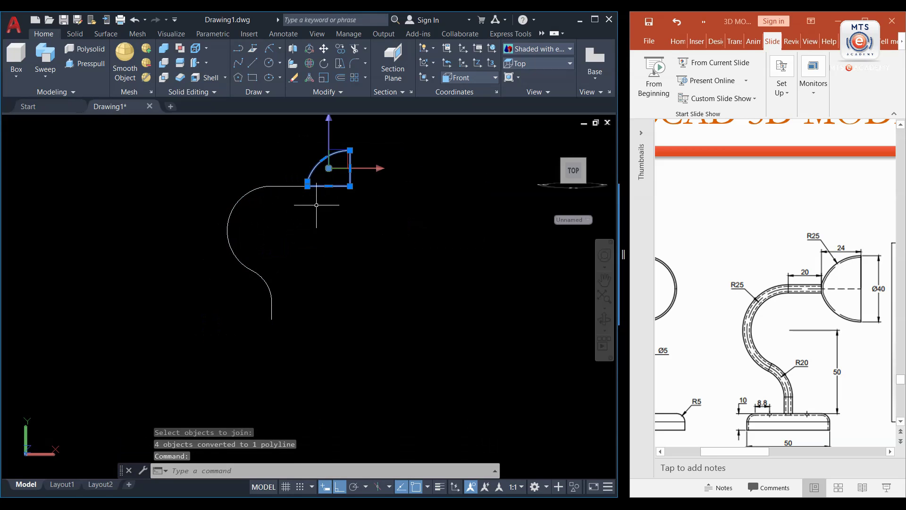
pyautogui.press('Escape')
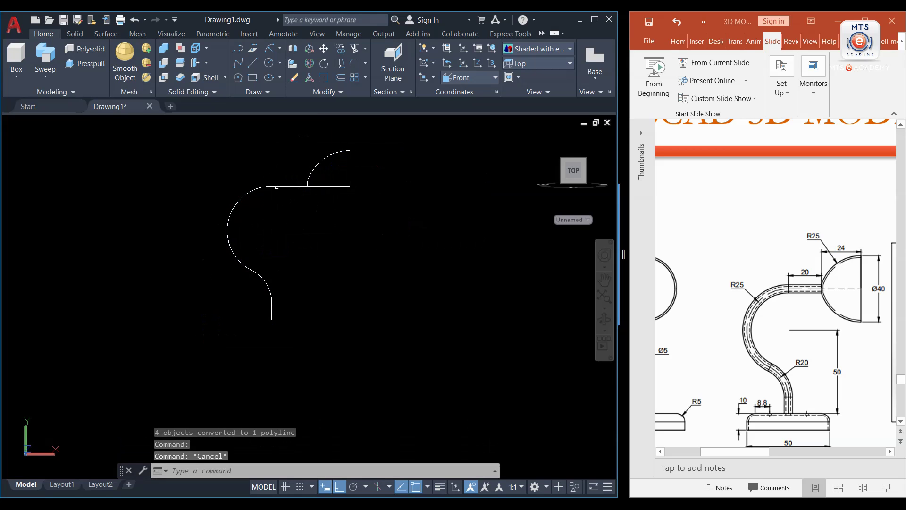
pyautogui.click(276, 187)
pyautogui.press('Escape')
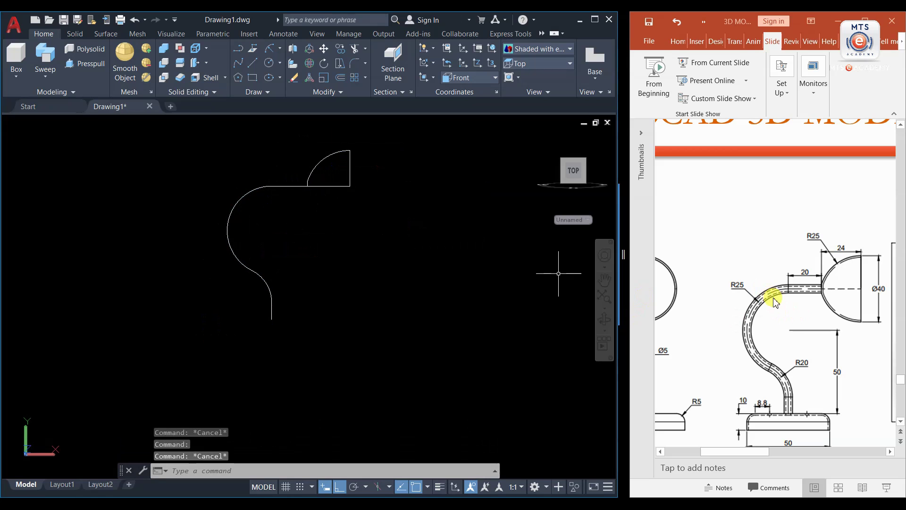
# Draw a circle of diameter 5 in the empty space to the left of the stem path
pyautogui.click(279, 63)
pyautogui.click(284, 104)
pyautogui.click(160, 223)
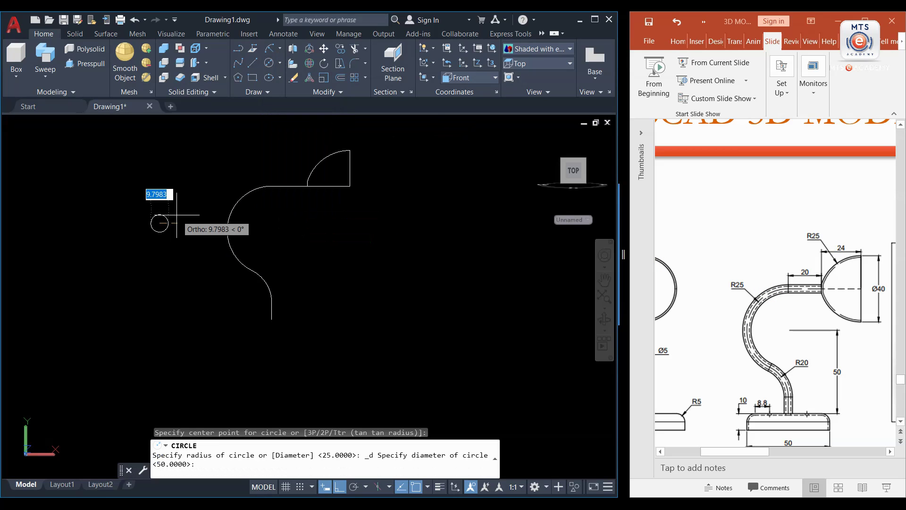
pyautogui.write('5')
pyautogui.press('Return')
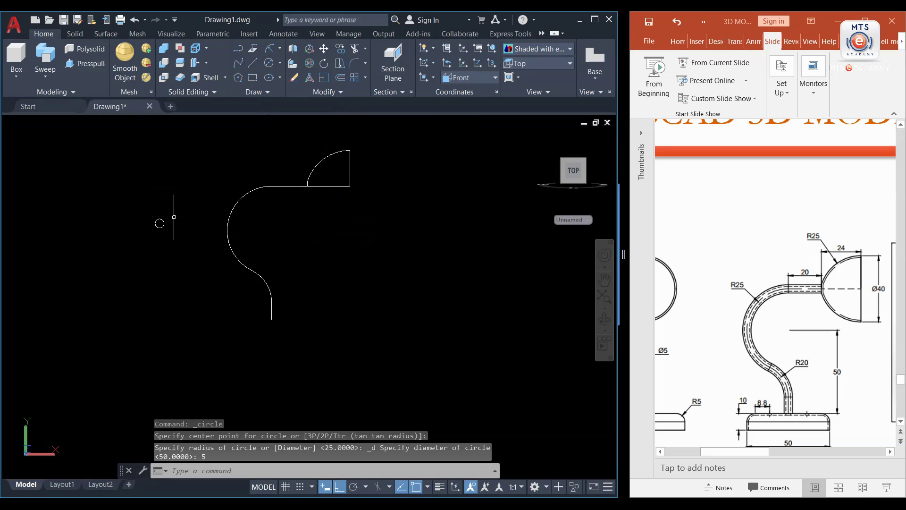
# Revolve the lampshade profile 360 degrees about its lower horizontal edge to form a solid
pyautogui.click(45, 75)
pyautogui.click(56, 144)
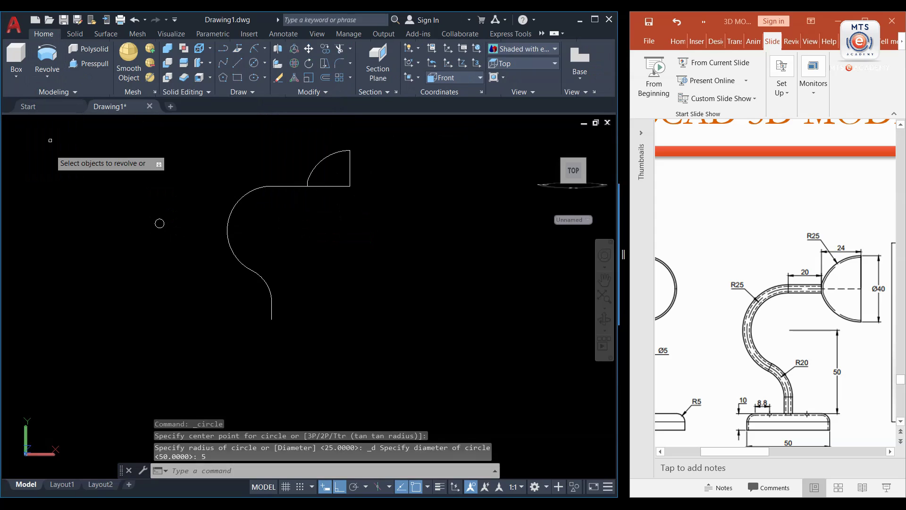
pyautogui.click(313, 170)
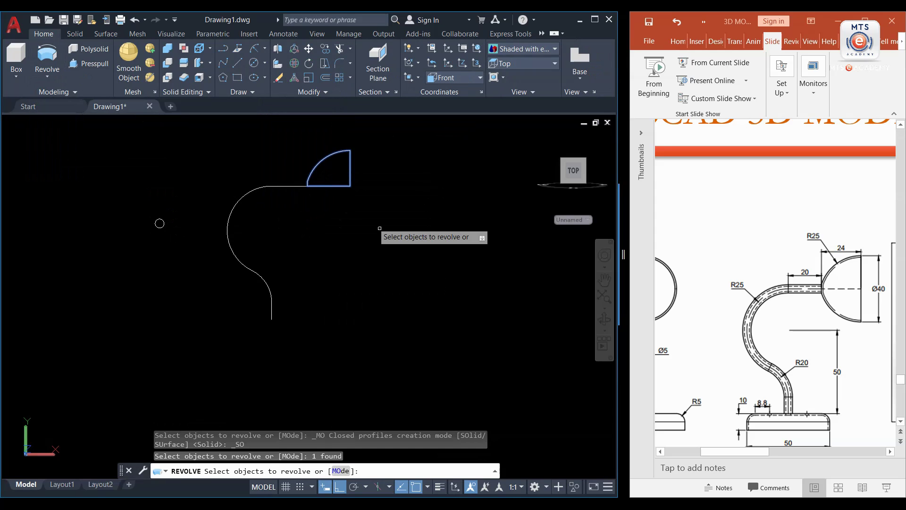
pyautogui.press('Return')
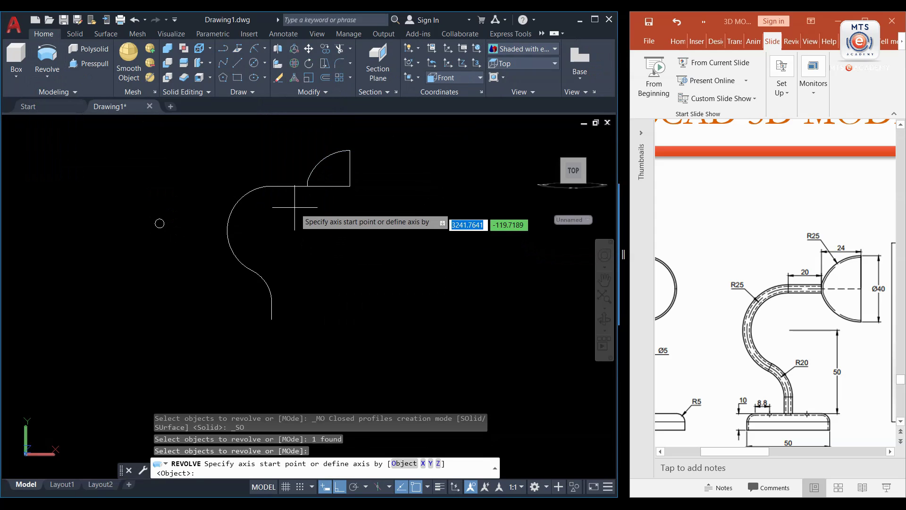
pyautogui.click(308, 185)
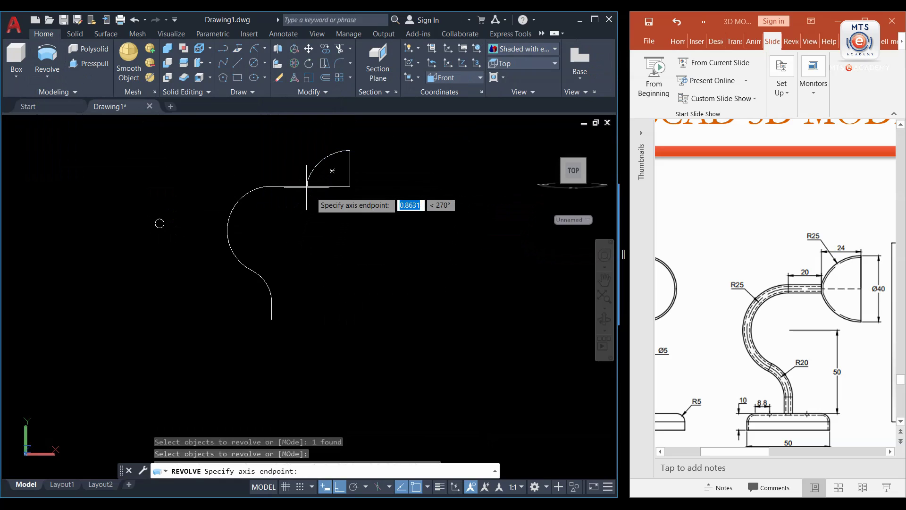
pyautogui.click(350, 189)
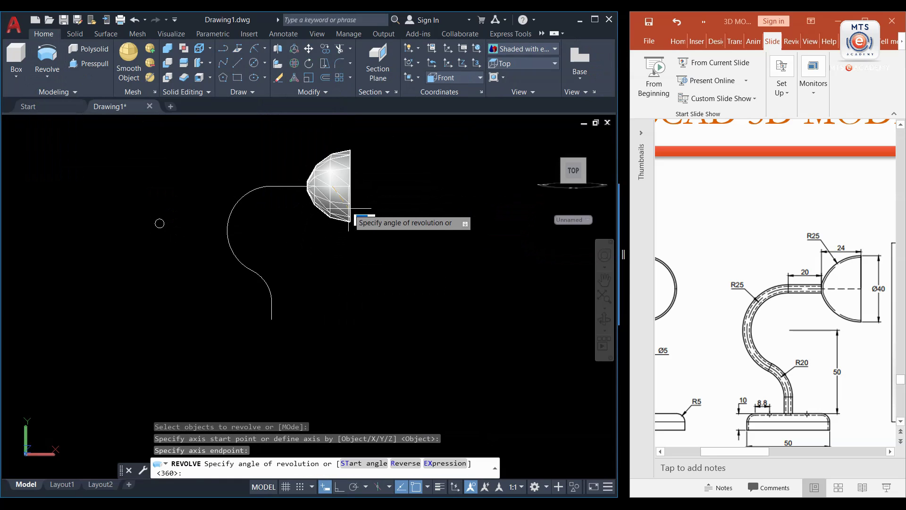
pyautogui.press('Return')
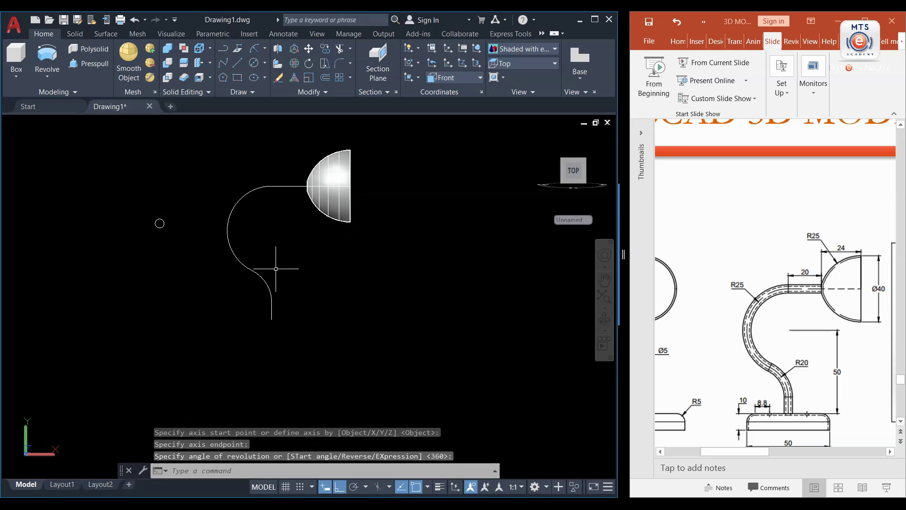
# Sweep the diameter-5 circle along the stem polyline to form the solid stem
pyautogui.click(48, 77)
pyautogui.click(42, 166)
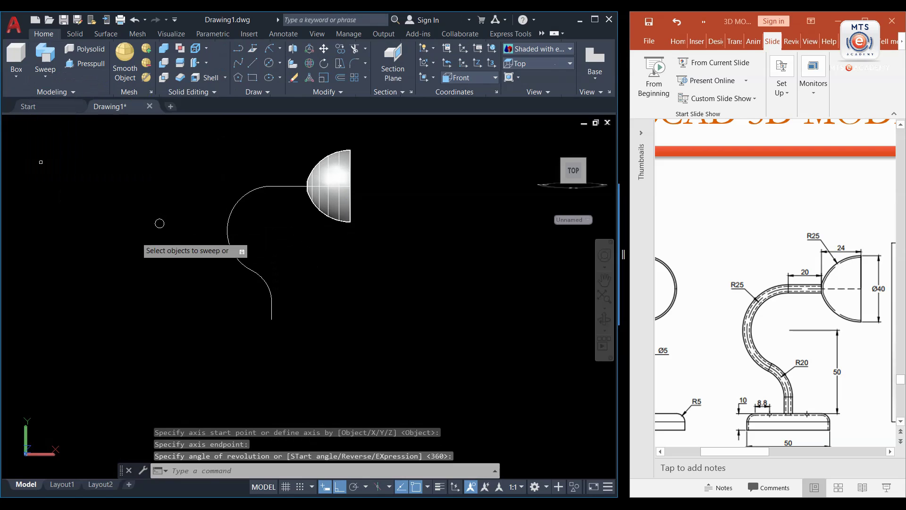
pyautogui.click(156, 223)
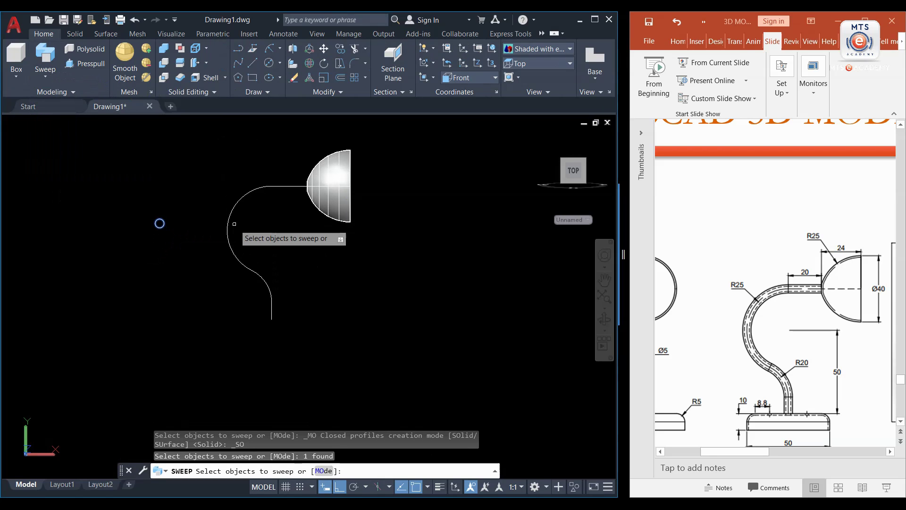
pyautogui.press('Return')
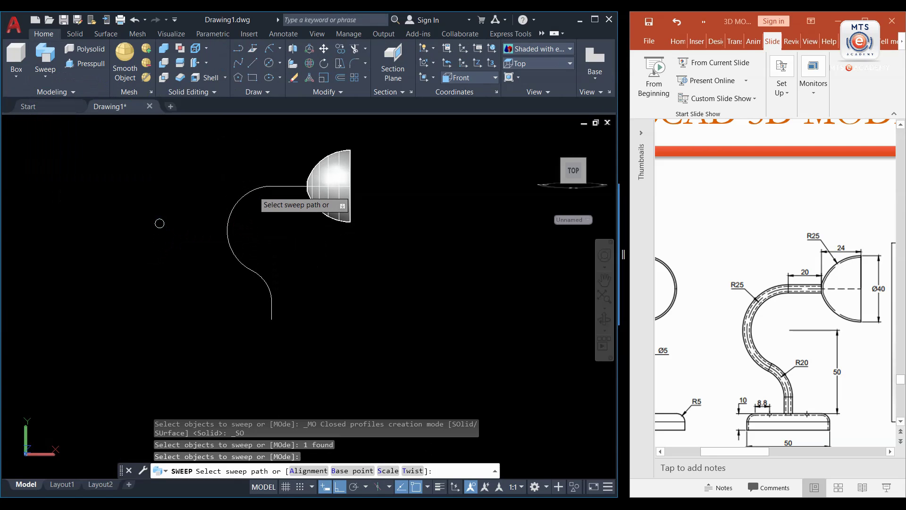
pyautogui.click(250, 261)
# Examine the stem's lower end in 3D, and the base dimensions, wall thickness and lamp picture on the PowerPoint reference slide
pyautogui.keyDown('shift'); pyautogui.moveTo(313, 313); pyautogui.dragTo(338, 259, button='middle'); pyautogui.keyUp('shift')
pyautogui.scroll(4, 271, 299)
pyautogui.scroll(3, 271, 299)
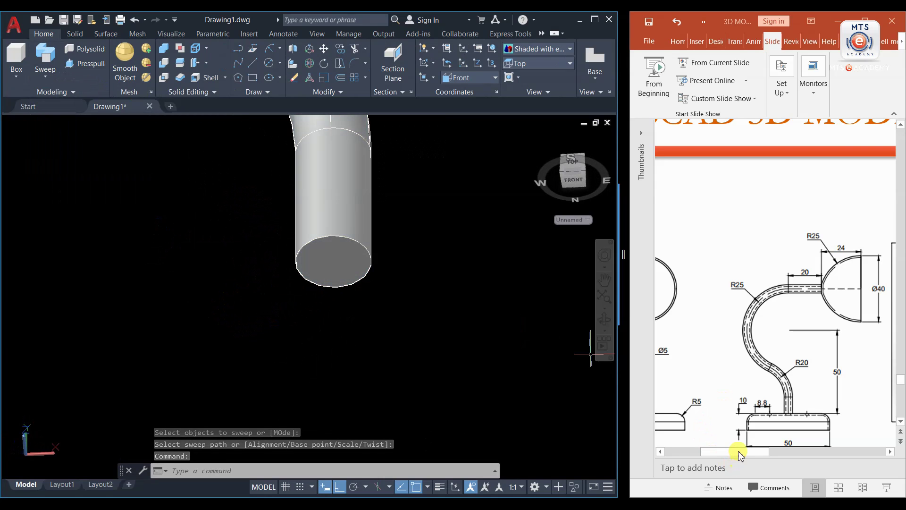
pyautogui.click(712, 456)
pyautogui.moveTo(713, 456); pyautogui.dragTo(688, 453)
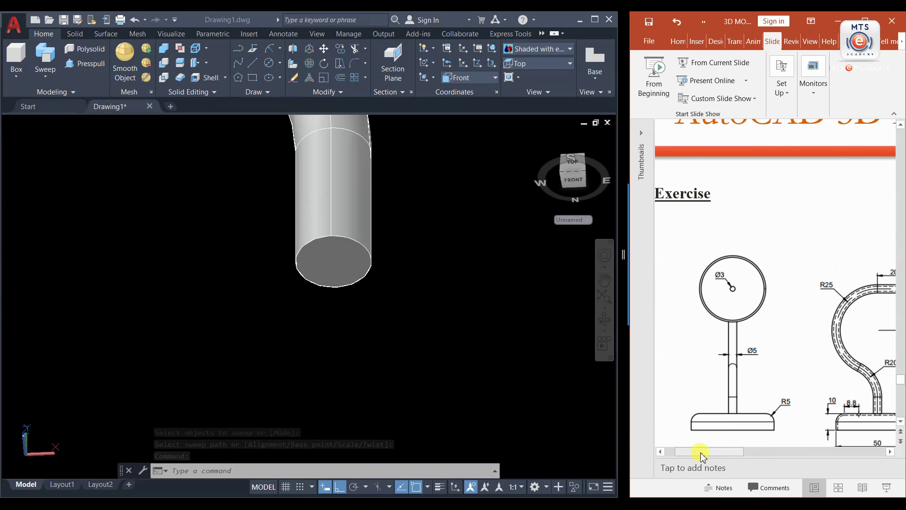
pyautogui.scroll(-1, 728, 407)
pyautogui.scroll(-1, 728, 407)
pyautogui.moveTo(720, 457); pyautogui.dragTo(743, 456)
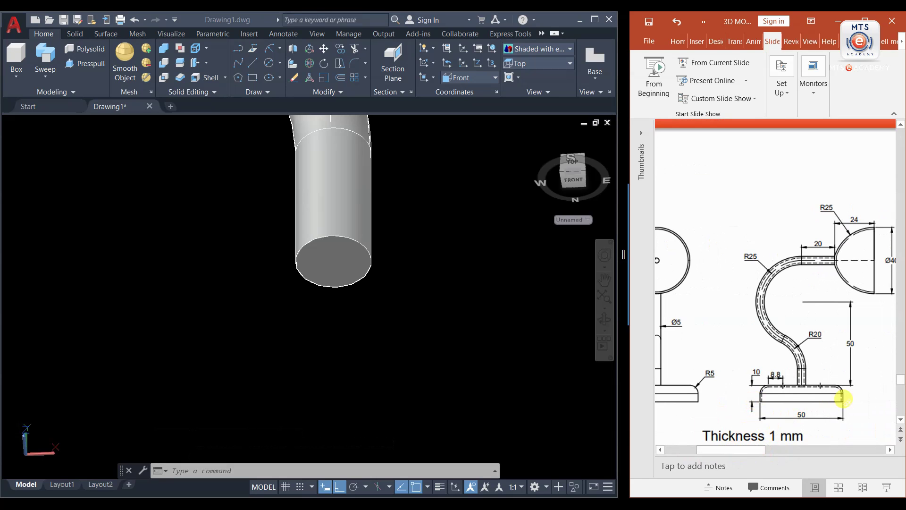
pyautogui.moveTo(731, 455); pyautogui.dragTo(800, 453)
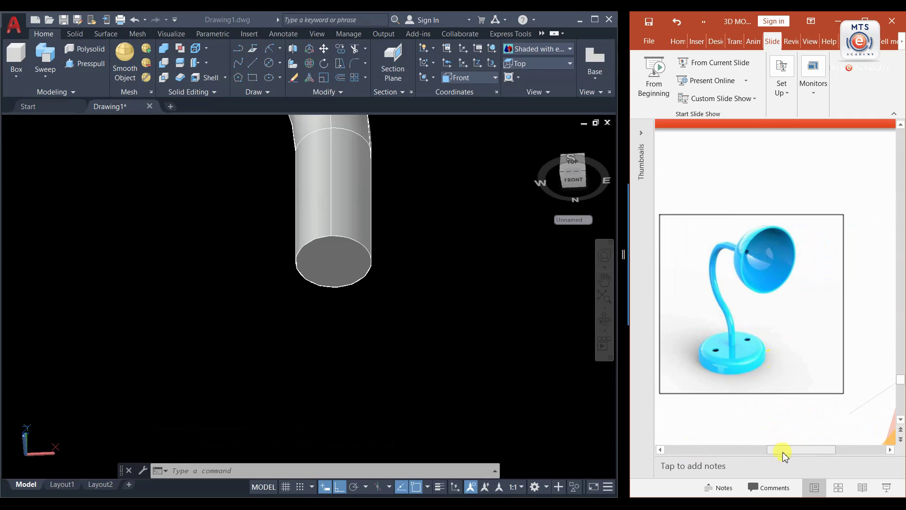
pyautogui.moveTo(778, 454); pyautogui.dragTo(712, 453)
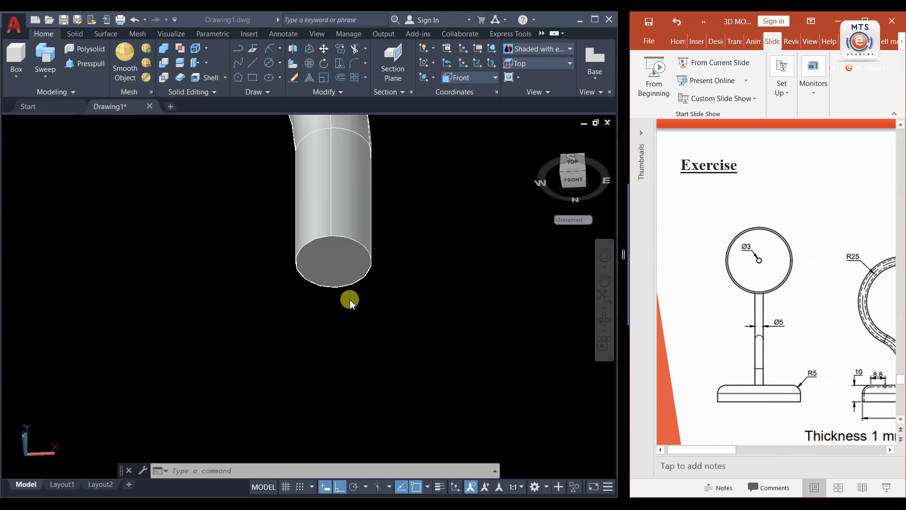
# Align the UCS to the flat circular end face of the stem and view the model straight from the top of that UCS
pyautogui.click(421, 244)
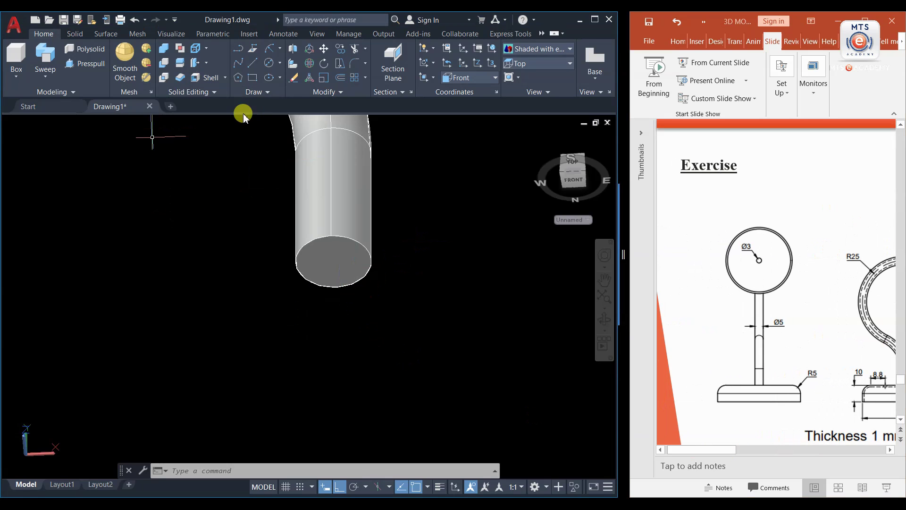
pyautogui.click(433, 77)
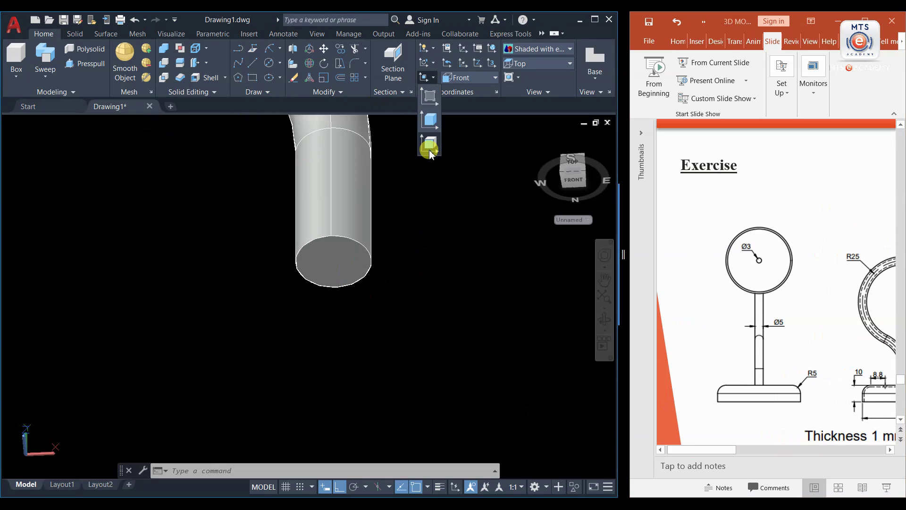
pyautogui.click(429, 148)
pyautogui.scroll(1, 329, 267)
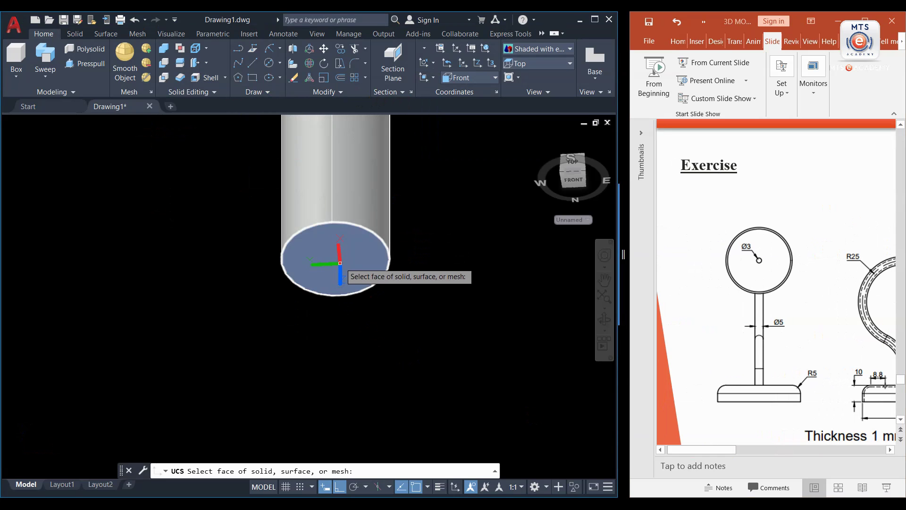
pyautogui.click(346, 276)
pyautogui.click(367, 289)
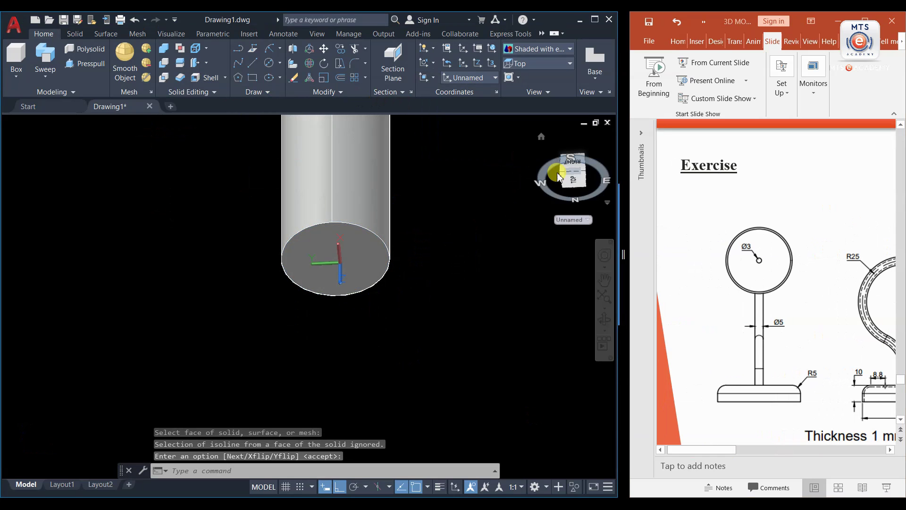
pyautogui.click(578, 183)
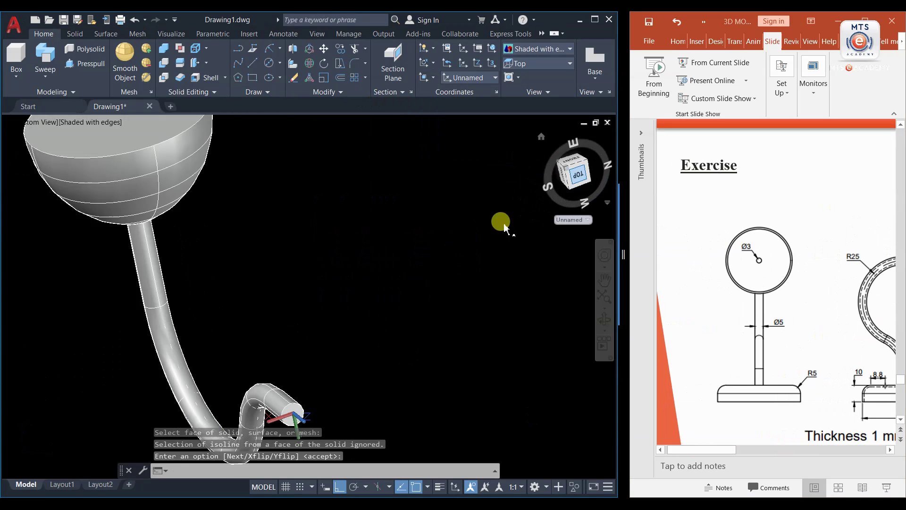
pyautogui.scroll(2, 354, 298)
pyautogui.moveTo(385, 374); pyautogui.dragTo(332, 330, button='middle')
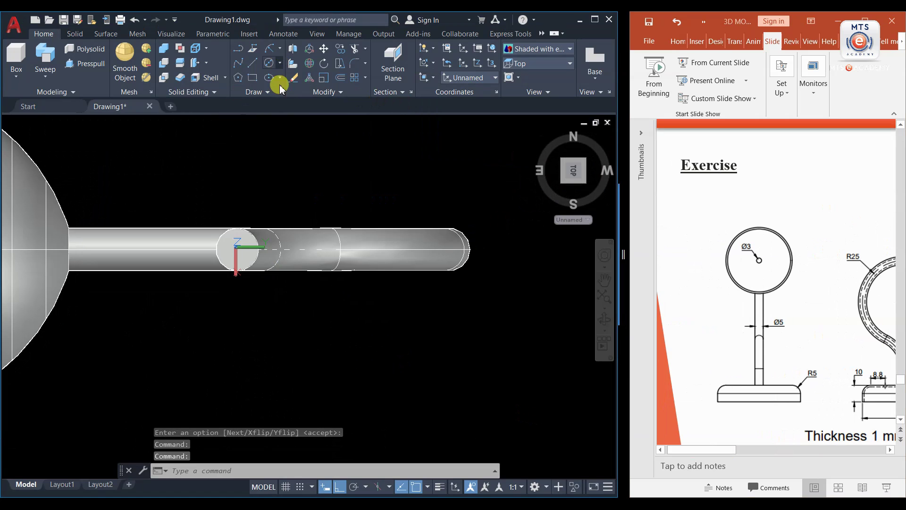
pyautogui.click(279, 65)
pyautogui.click(276, 94)
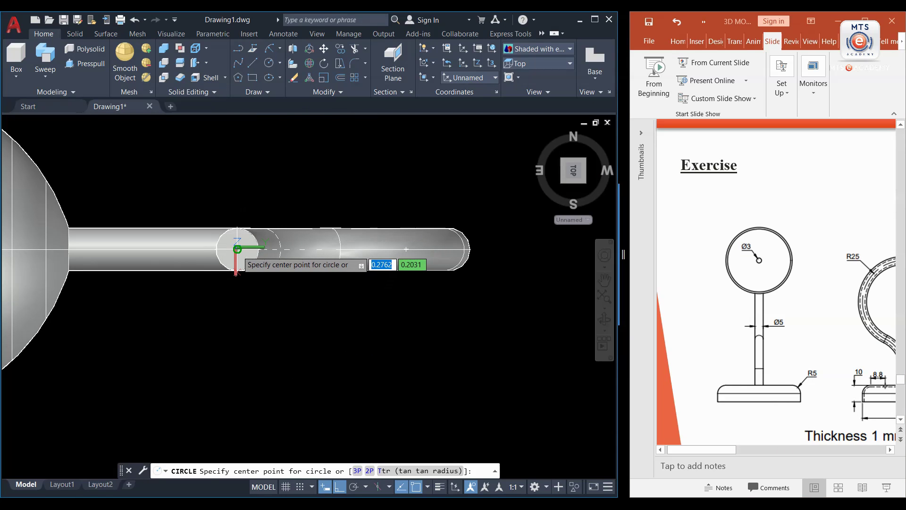
pyautogui.click(238, 248)
pyautogui.press('Escape')
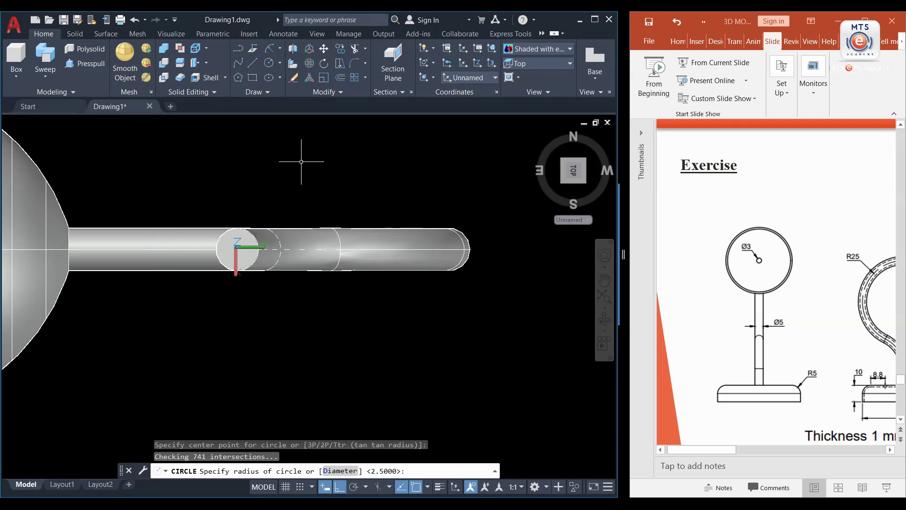
# Restore the PowerPoint reference slide beside the drawing and bring the lamp's side view with the base dimensions into view
pyautogui.scroll(-4, 290, 243)
pyautogui.moveTo(414, 257); pyautogui.dragTo(249, 247, button='middle')
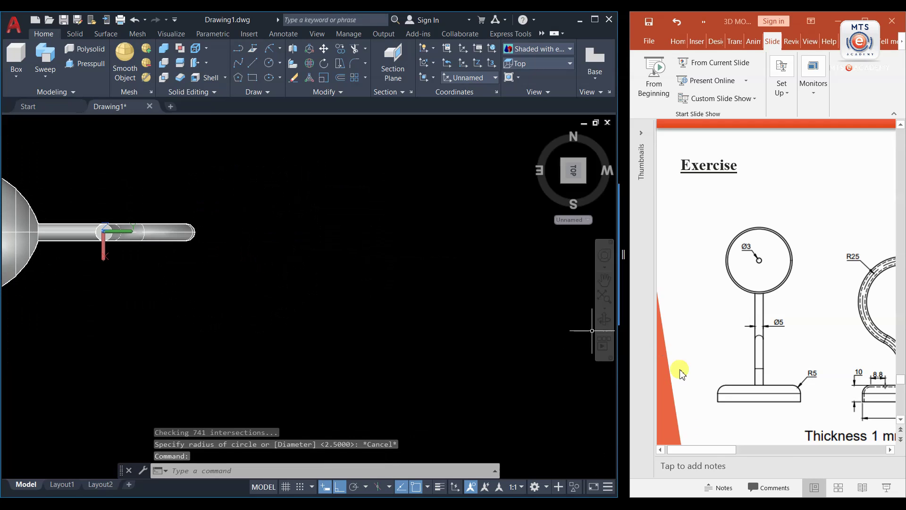
pyautogui.click(714, 451)
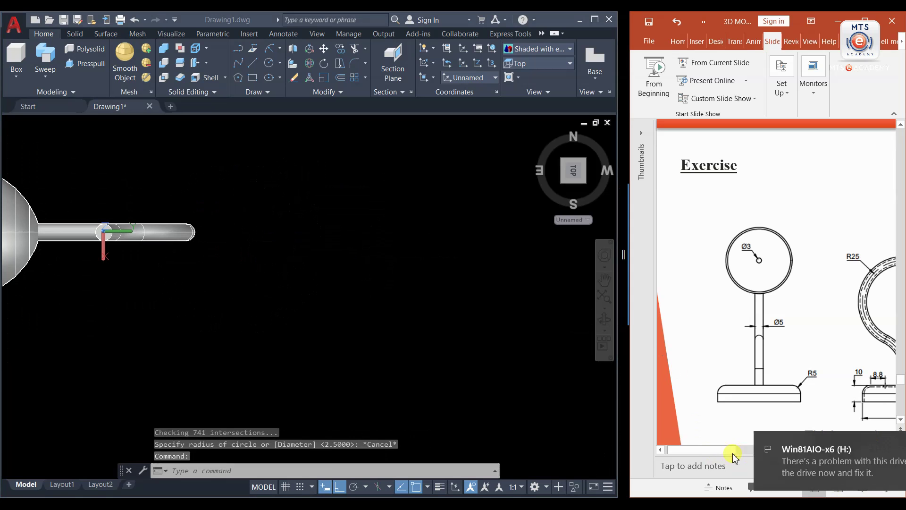
pyautogui.click(886, 444)
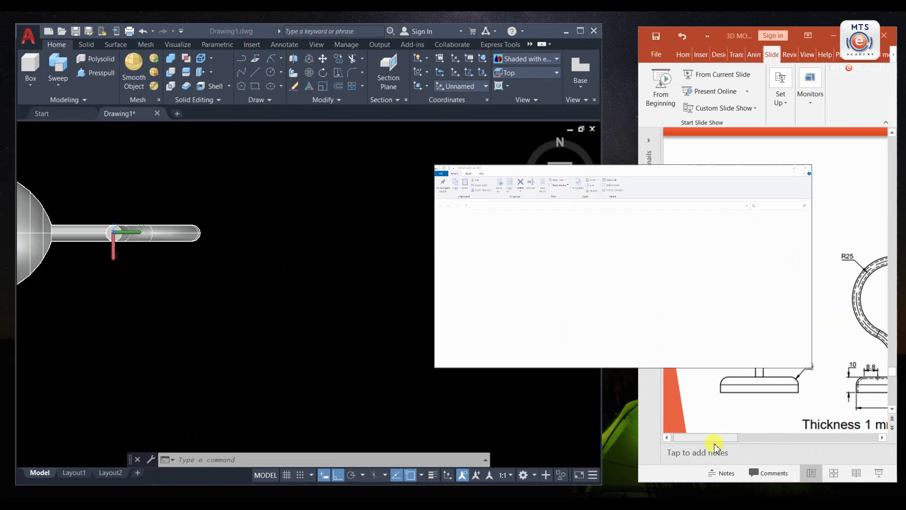
pyautogui.click(715, 445)
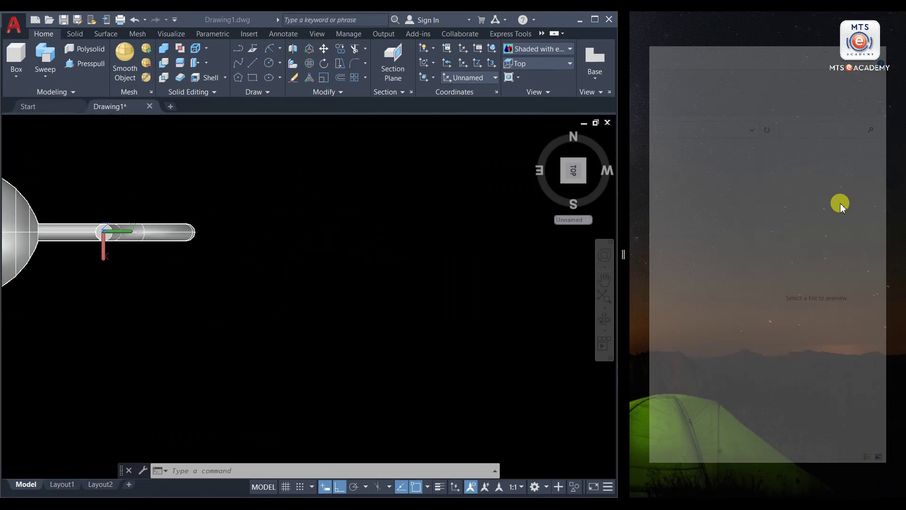
pyautogui.click(888, 19)
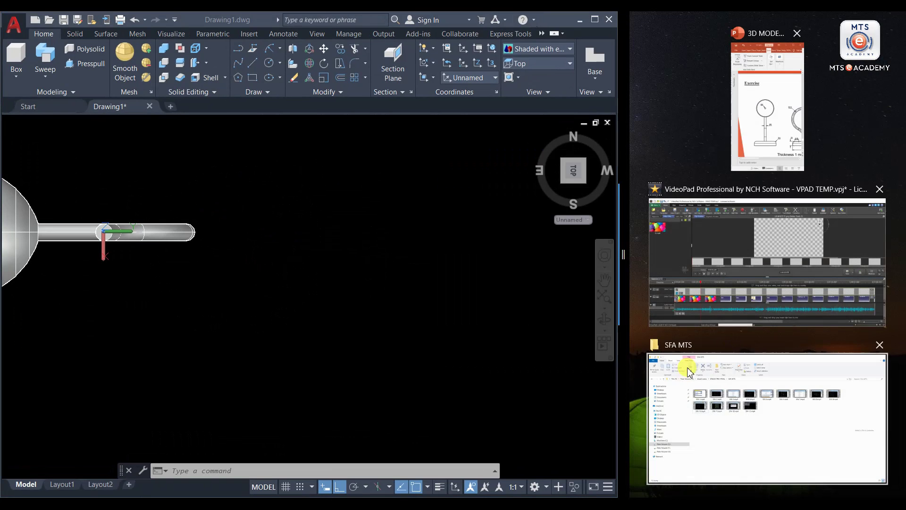
pyautogui.click(768, 88)
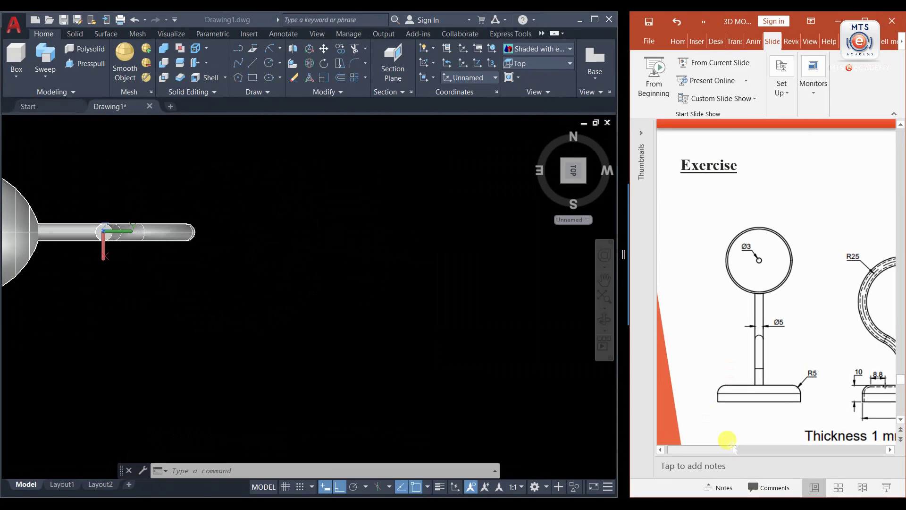
pyautogui.moveTo(707, 450); pyautogui.dragTo(753, 455)
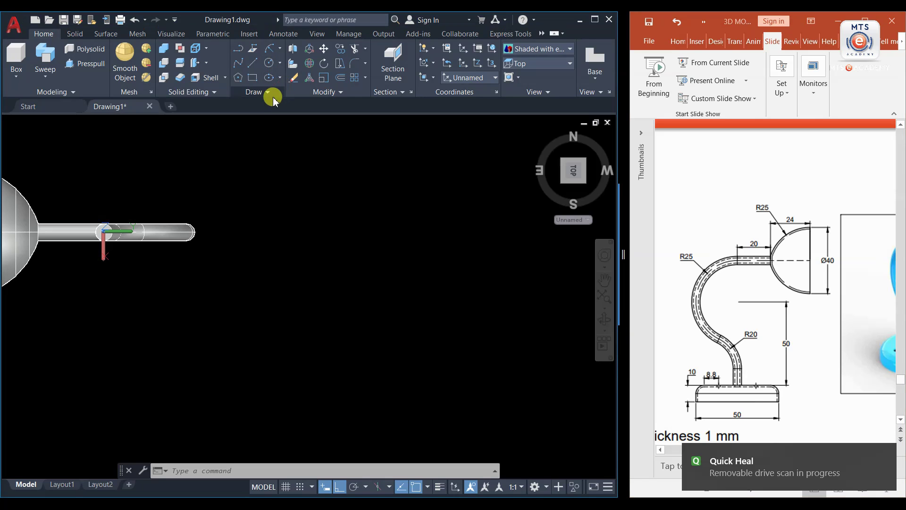
# Draw a circle of diameter 50 in the empty space beyond the stem's bend as the base outline
pyautogui.click(280, 64)
pyautogui.click(282, 105)
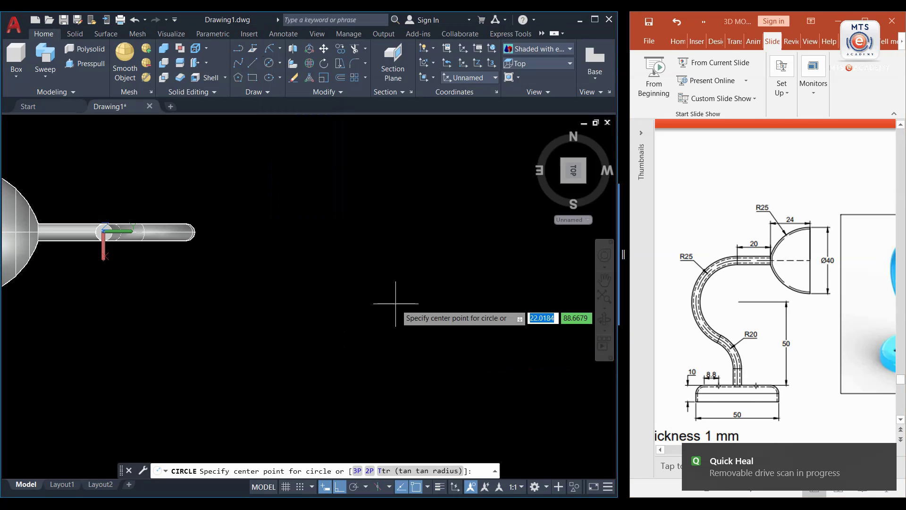
pyautogui.click(343, 242)
pyautogui.write('50')
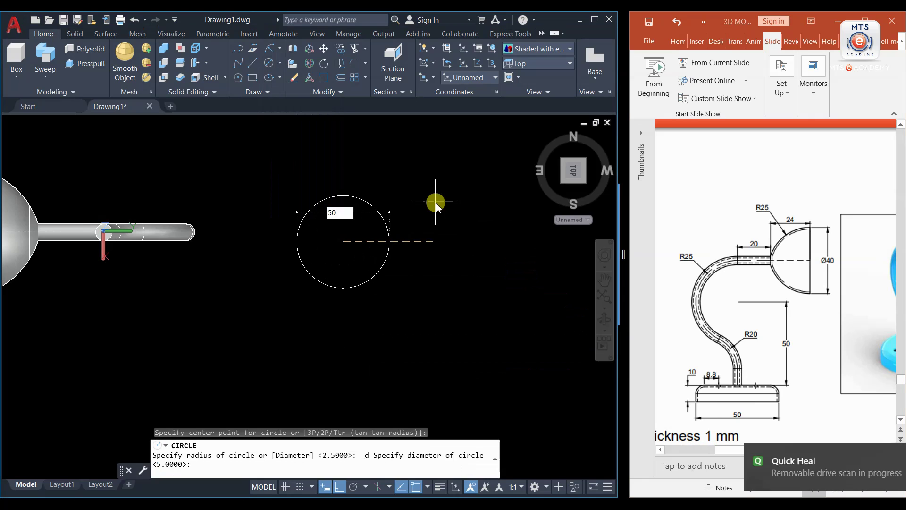
pyautogui.press('Return')
pyautogui.scroll(-4, 378, 246)
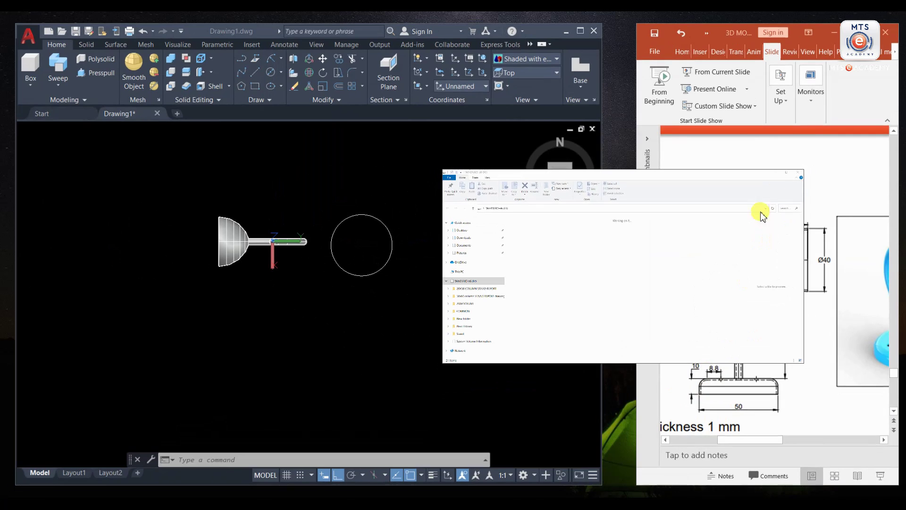
# Close the removable-drive File Explorer window and arrange AutoCAD and the PowerPoint slide side by side again, giving AutoCAD the wider share
pyautogui.click(788, 172)
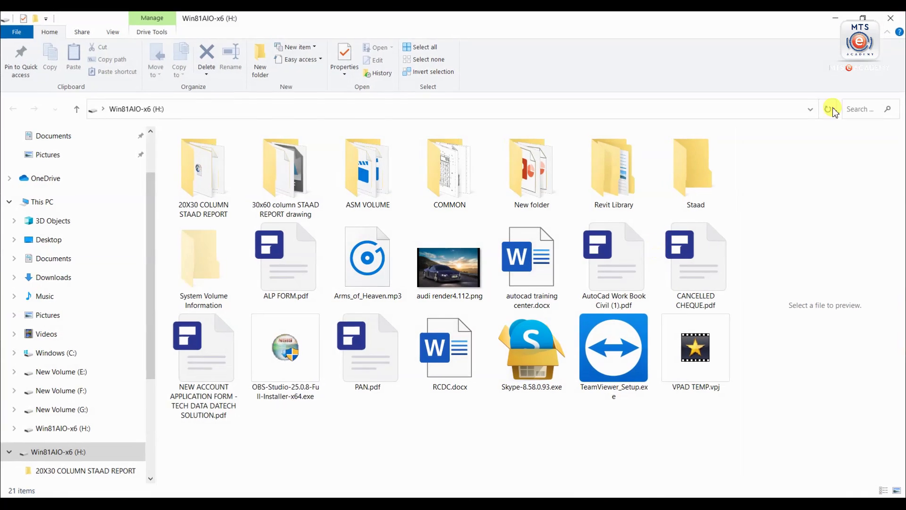
pyautogui.click(891, 18)
pyautogui.click(524, 265)
pyautogui.press('super')
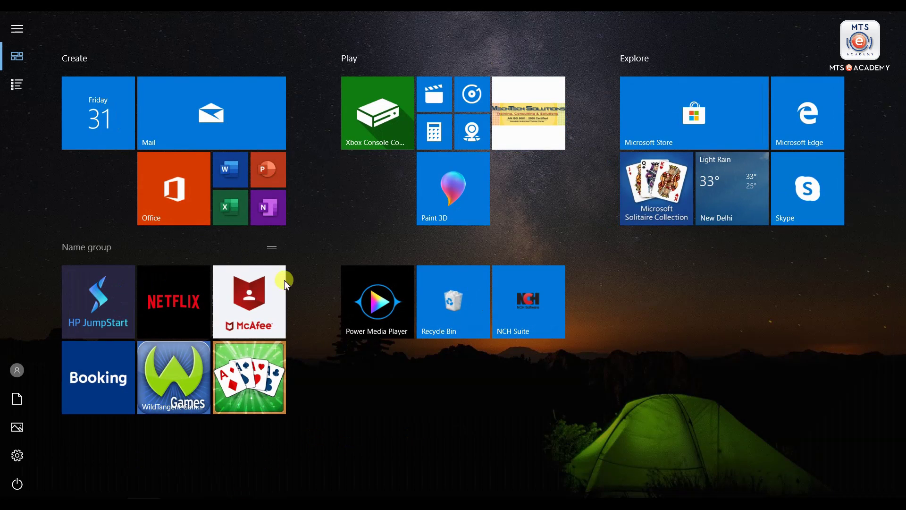
pyautogui.press('super+Tab')
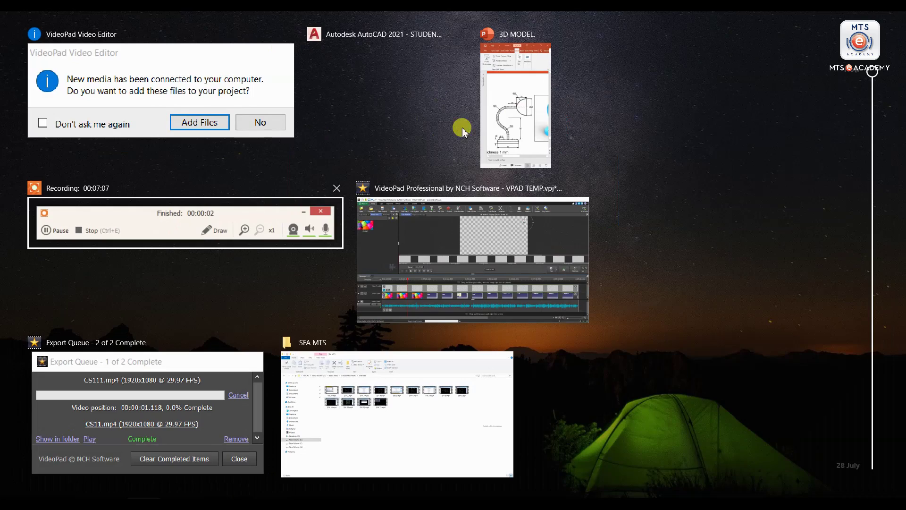
pyautogui.click(462, 127)
pyautogui.moveTo(416, 21); pyautogui.dragTo(245, 18)
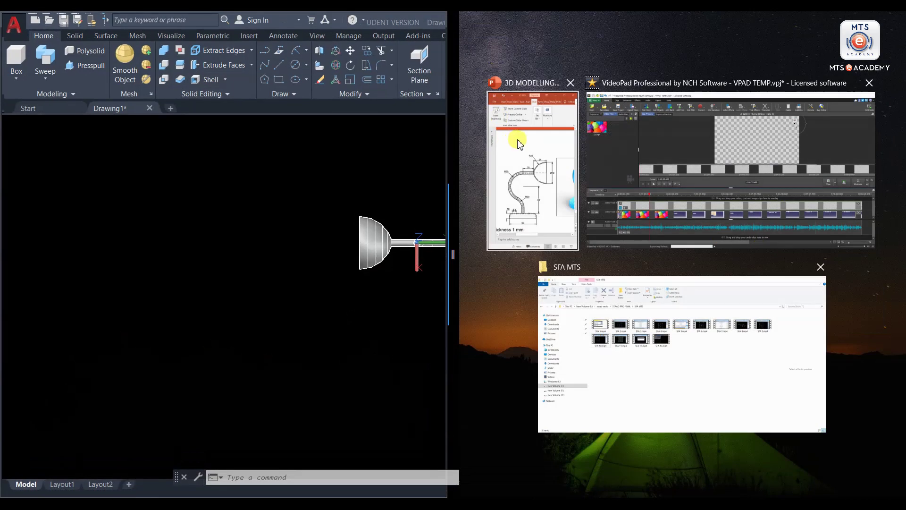
pyautogui.click(518, 139)
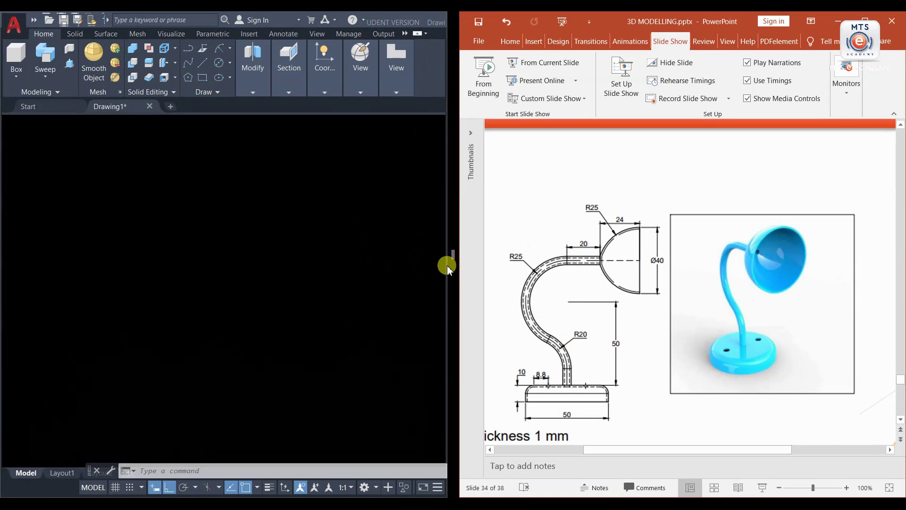
pyautogui.moveTo(449, 250); pyautogui.dragTo(606, 248)
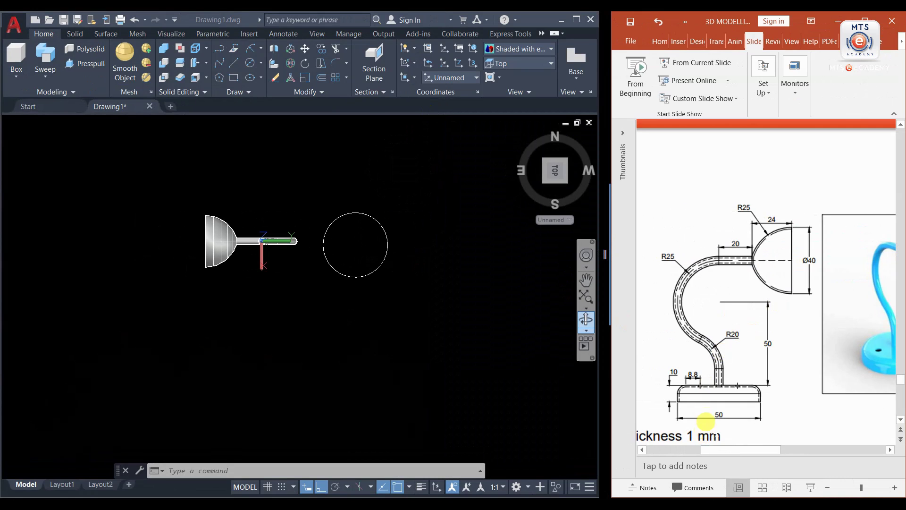
# Examine the base in the slide's front and side views for its diameter, height, edge radius, hole spacing and wall thickness
pyautogui.keyDown('ctrl'); pyautogui.scroll(2, 707, 417); pyautogui.keyUp('ctrl')
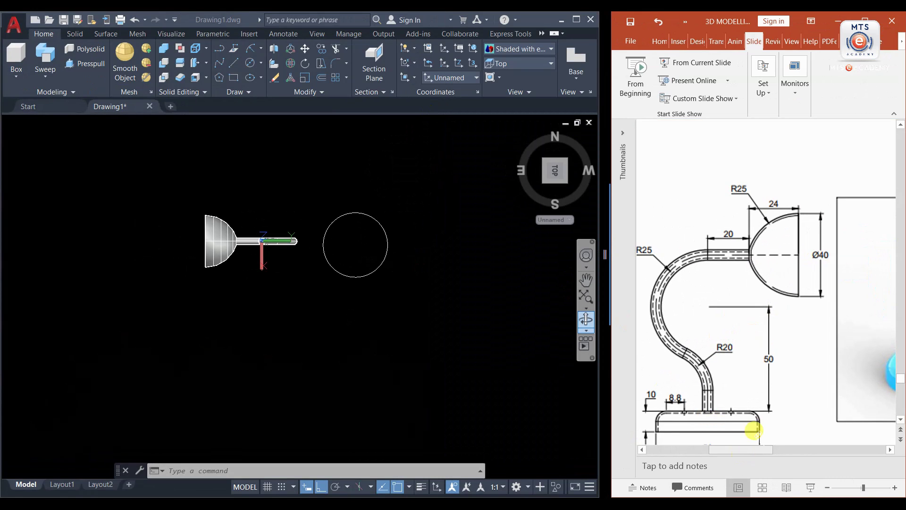
pyautogui.scroll(-4, 754, 429)
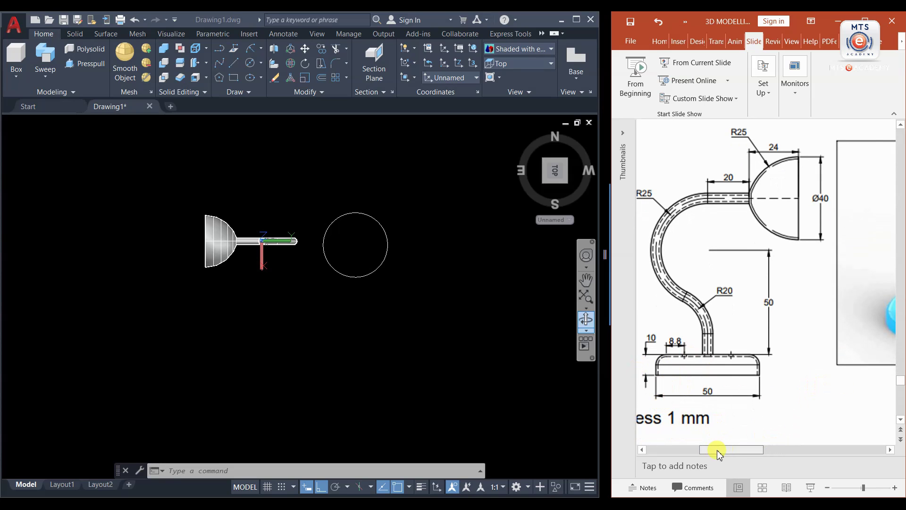
pyautogui.hscroll(-2, 718, 453)
pyautogui.hscroll(-2, 709, 451)
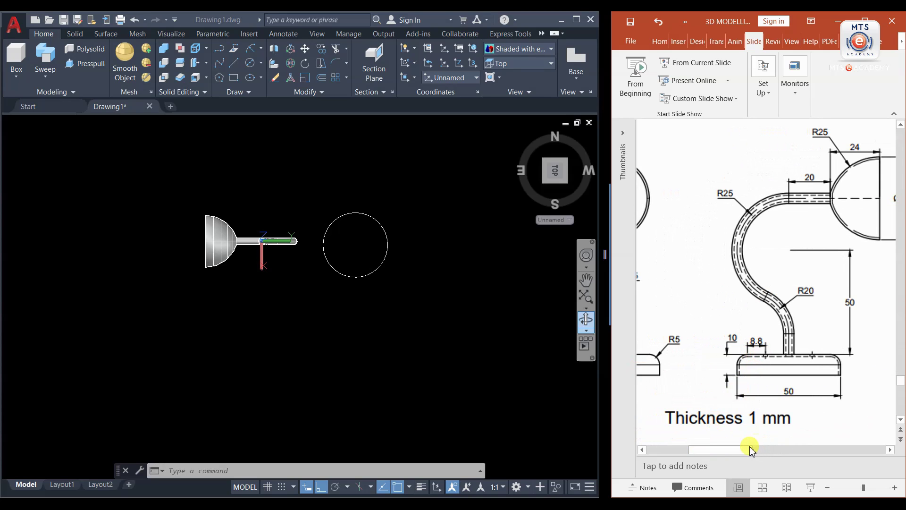
pyautogui.hscroll(-4, 725, 454)
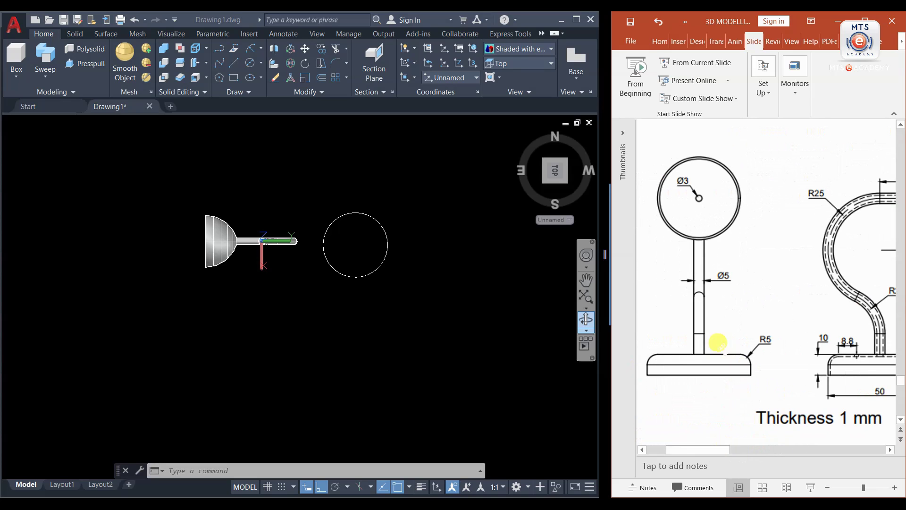
pyautogui.hscroll(3, 722, 453)
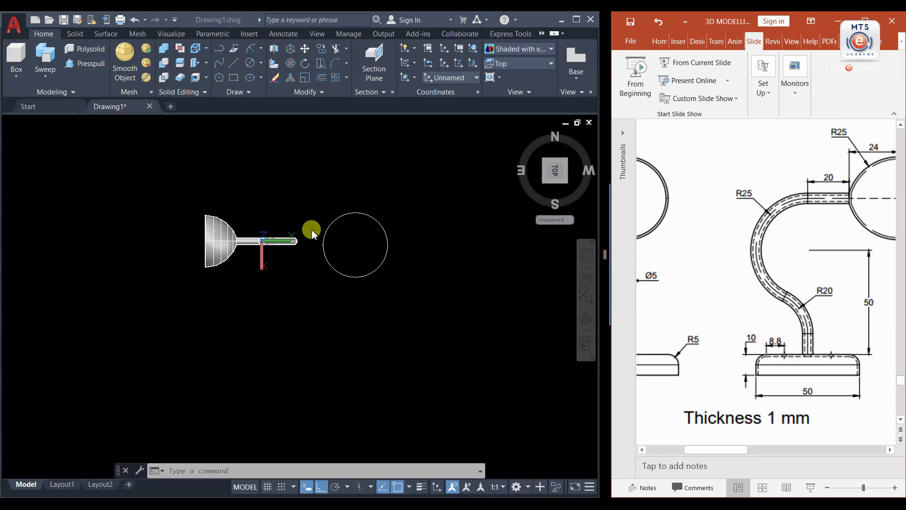
# Draw two consecutive line segments, 5 and 8.8 long, from the base circle's quadrant nearest the stem toward its centre
pyautogui.click(239, 69)
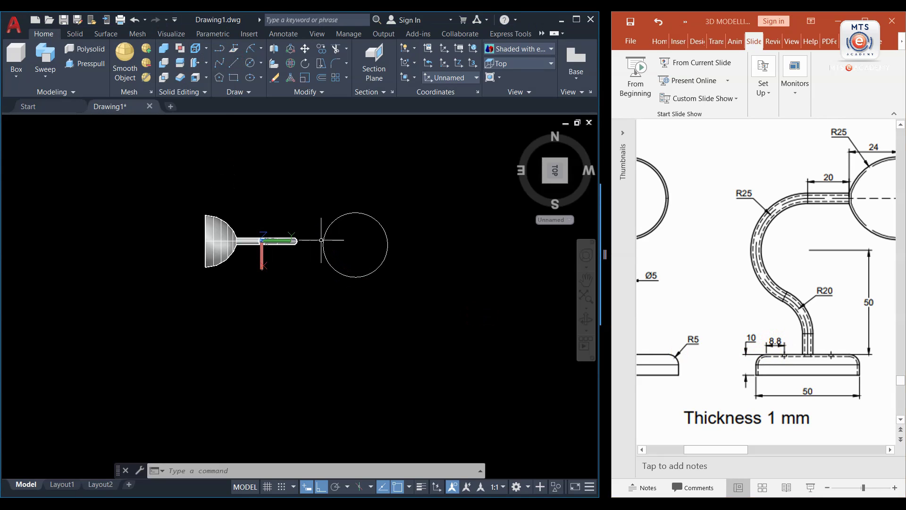
pyautogui.click(231, 64)
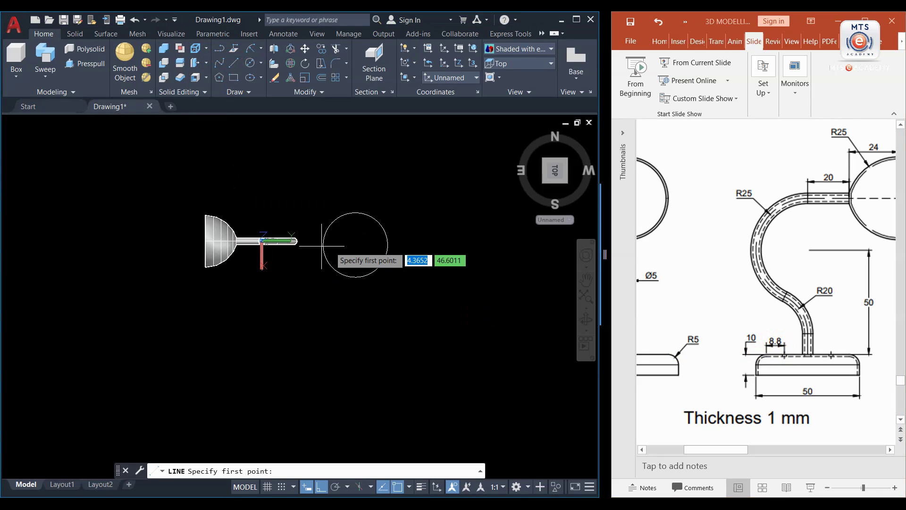
pyautogui.click(323, 245)
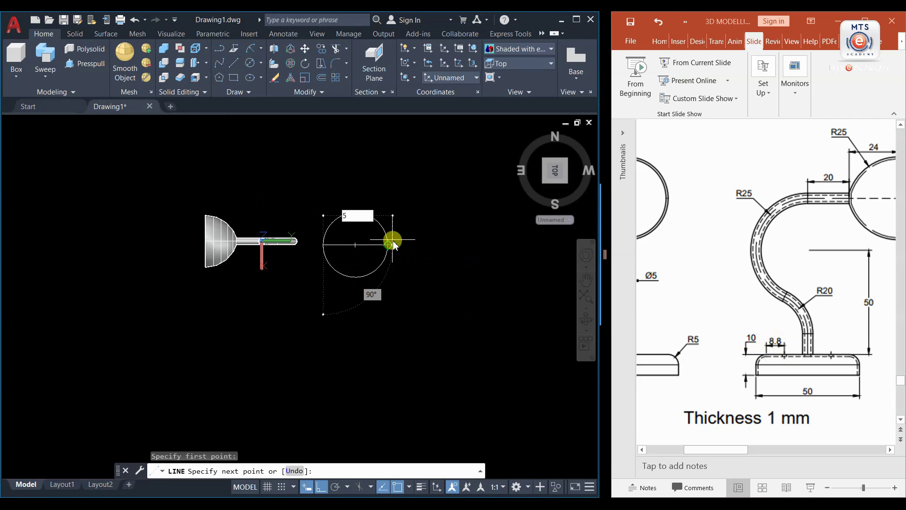
pyautogui.write('5')
pyautogui.press('Return')
pyautogui.write('8.8')
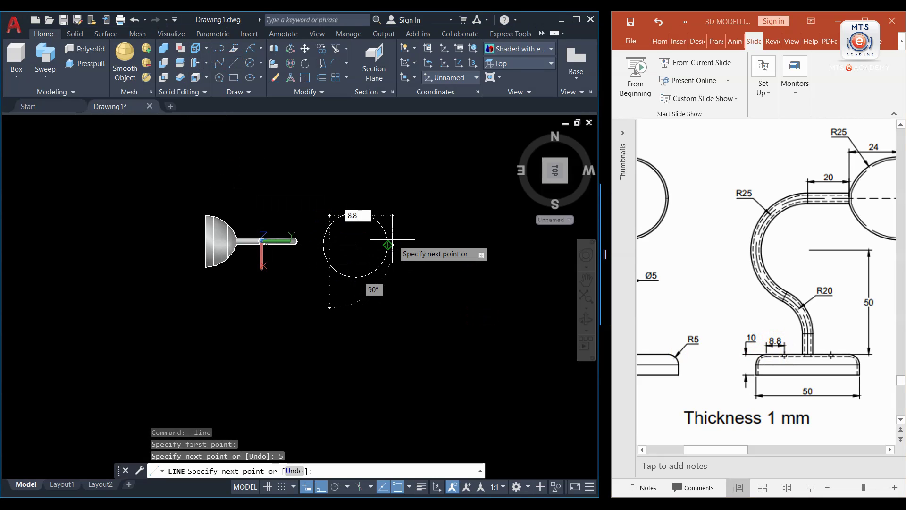
pyautogui.press('Return')
pyautogui.press('Return')
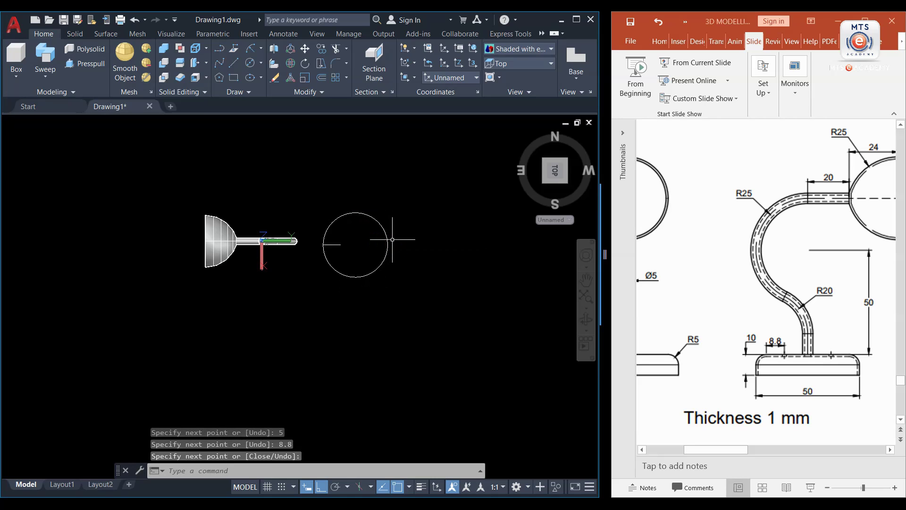
# Draw a circle of diameter 5 centred on the inner end of the 8.8 line inside the base circle
pyautogui.click(250, 63)
pyautogui.scroll(2, 340, 245)
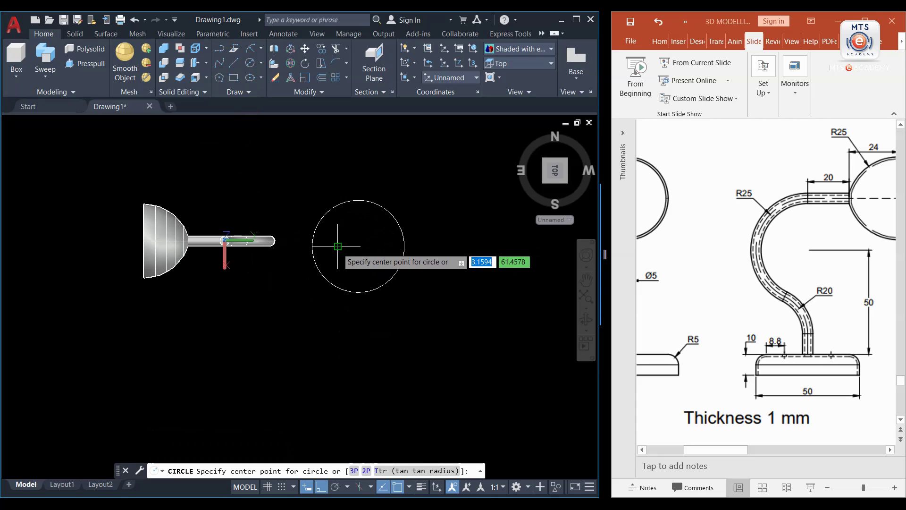
pyautogui.click(338, 246)
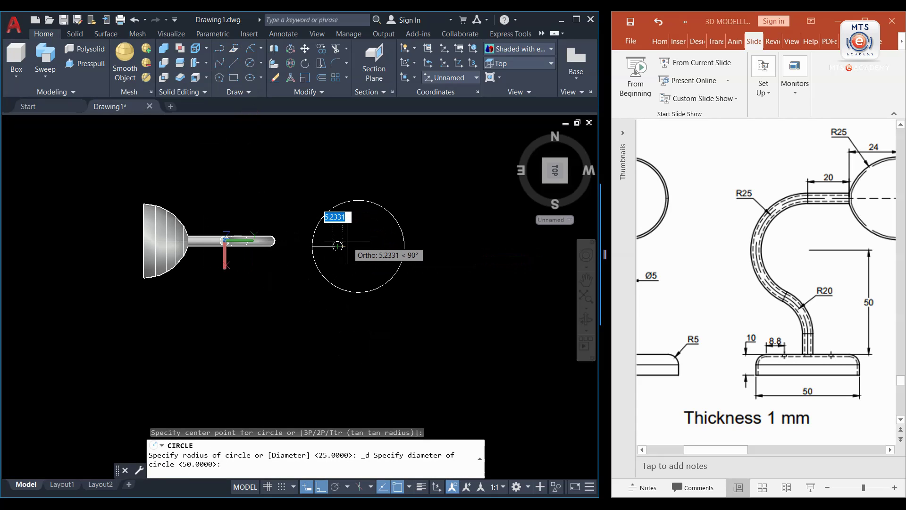
pyautogui.press('Return')
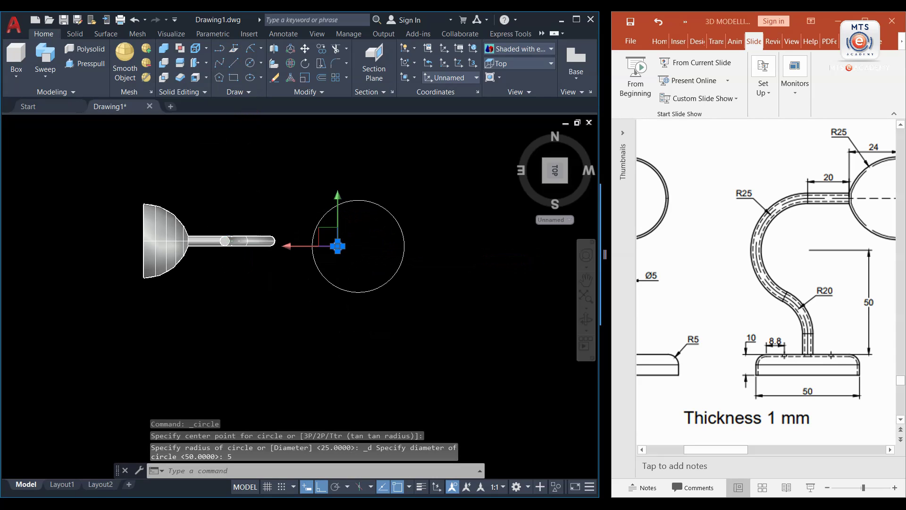
# Mirror the small hole circle across the base circle's centreline through its two opposite quadrants, keeping the original
pyautogui.click(338, 246)
pyautogui.press('Return')
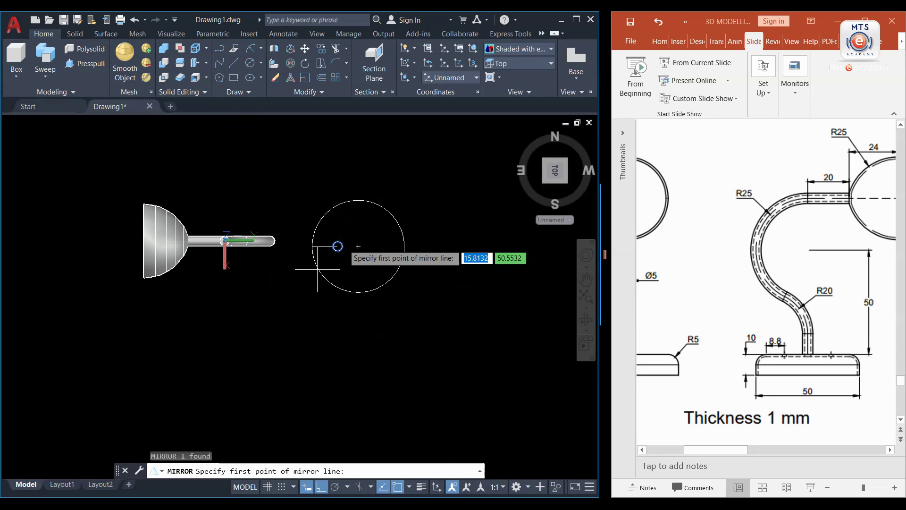
pyautogui.click(358, 200)
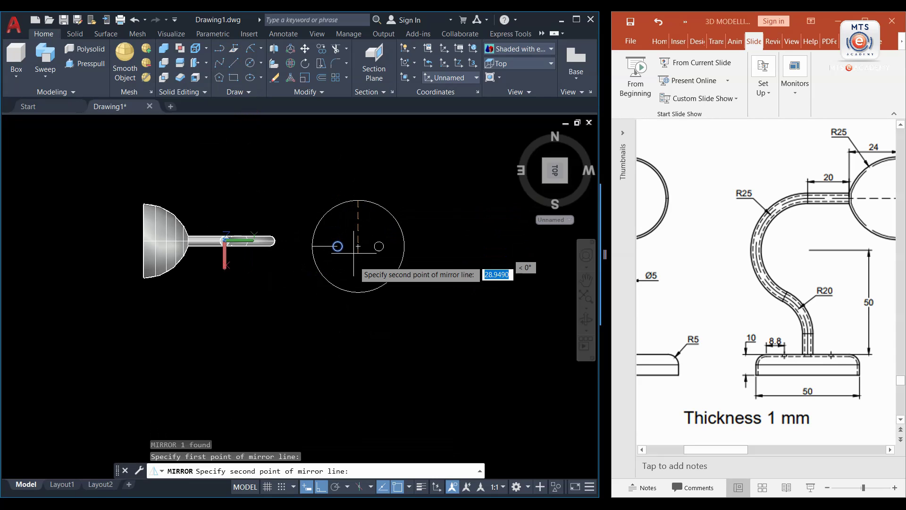
pyautogui.click(358, 292)
pyautogui.press('Return')
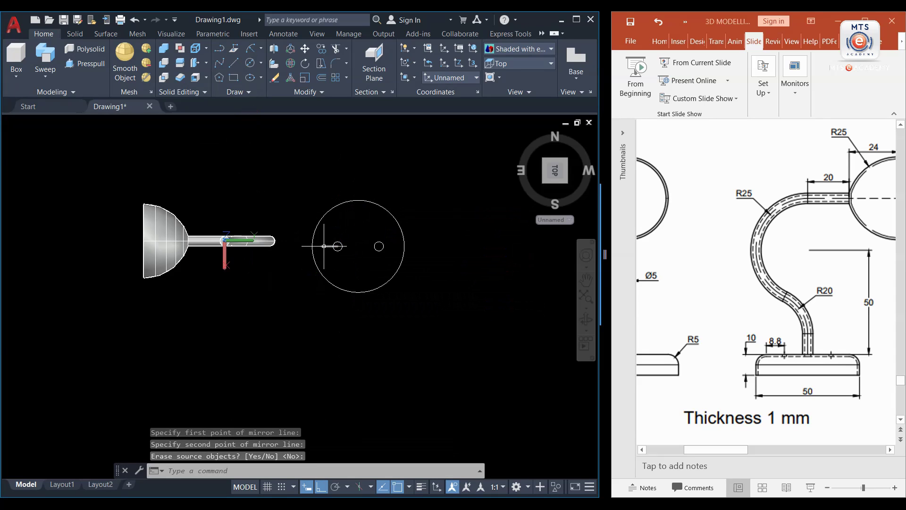
# Erase the two construction line segments used to locate the hole inside the base circle
pyautogui.press('Delete')
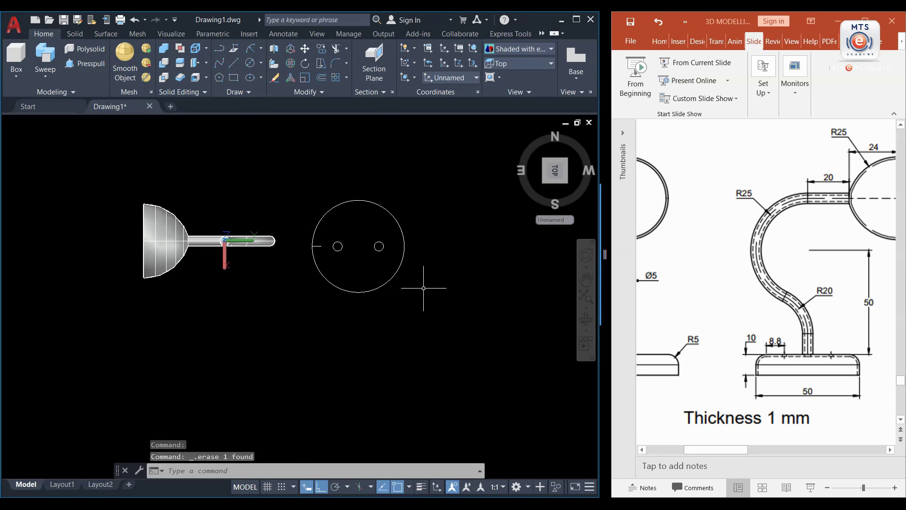
pyautogui.click(304, 243)
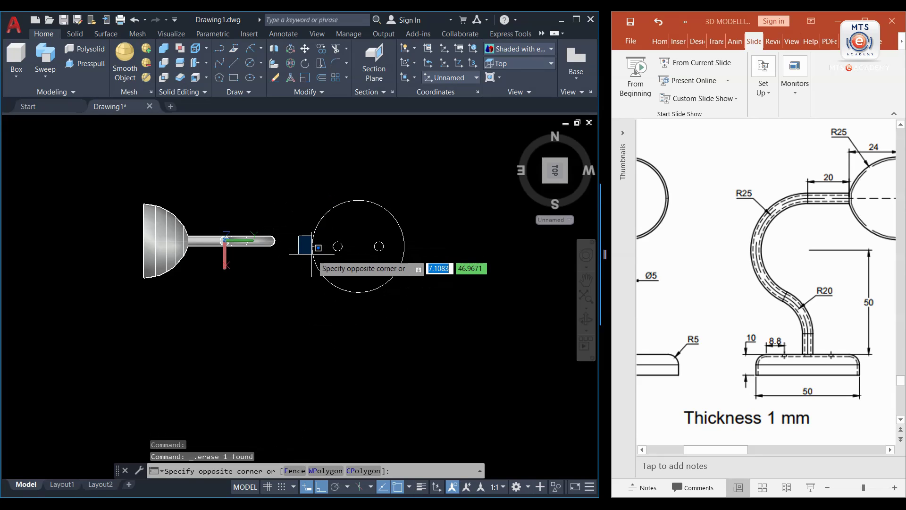
pyautogui.click(332, 301)
pyautogui.press('Delete')
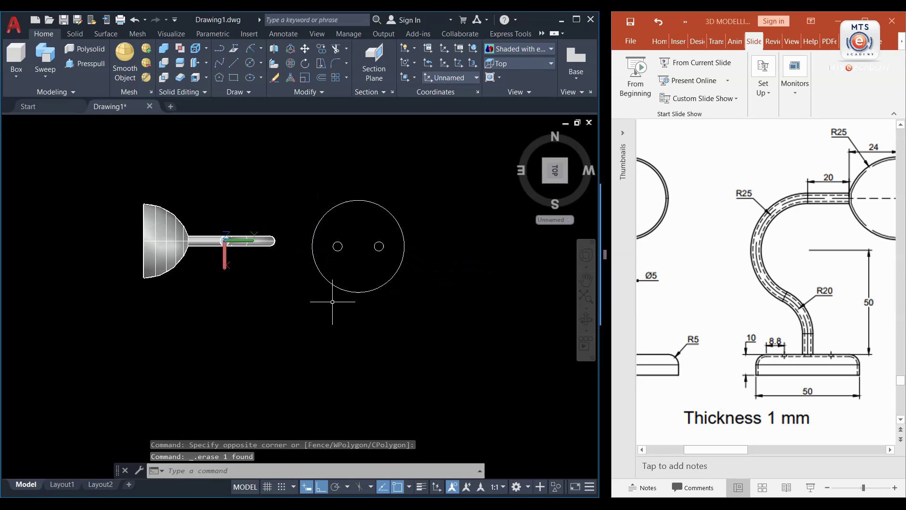
# Presspull the area between the base circle and the two hole circles by 10 to form the base solid
pyautogui.scroll(-2, 344, 304)
pyautogui.keyDown('shift'); pyautogui.moveTo(367, 330); pyautogui.dragTo(307, 359, button='middle'); pyautogui.keyUp('shift')
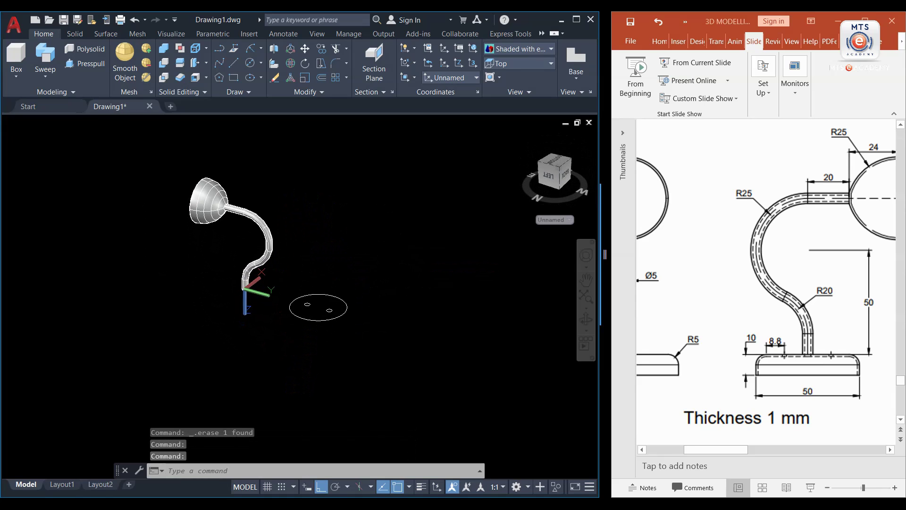
pyautogui.scroll(2, 308, 316)
pyautogui.click(85, 63)
pyautogui.click(304, 299)
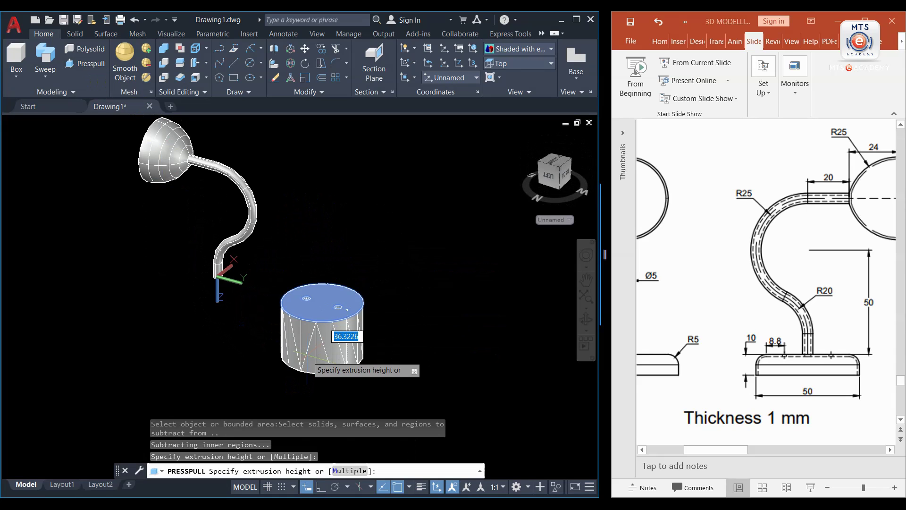
pyautogui.write('10')
pyautogui.press('Return')
pyautogui.press('Return')
pyautogui.scroll(3, 324, 322)
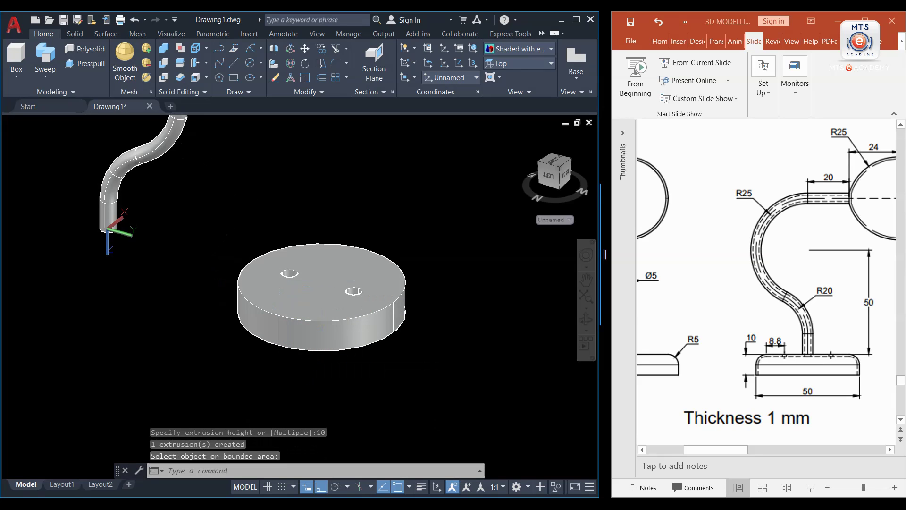
pyautogui.click(334, 66)
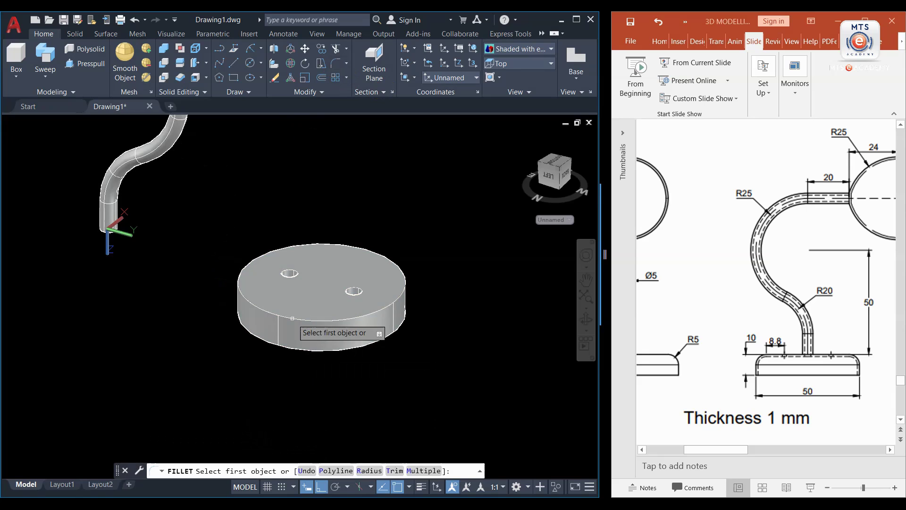
pyautogui.click(318, 322)
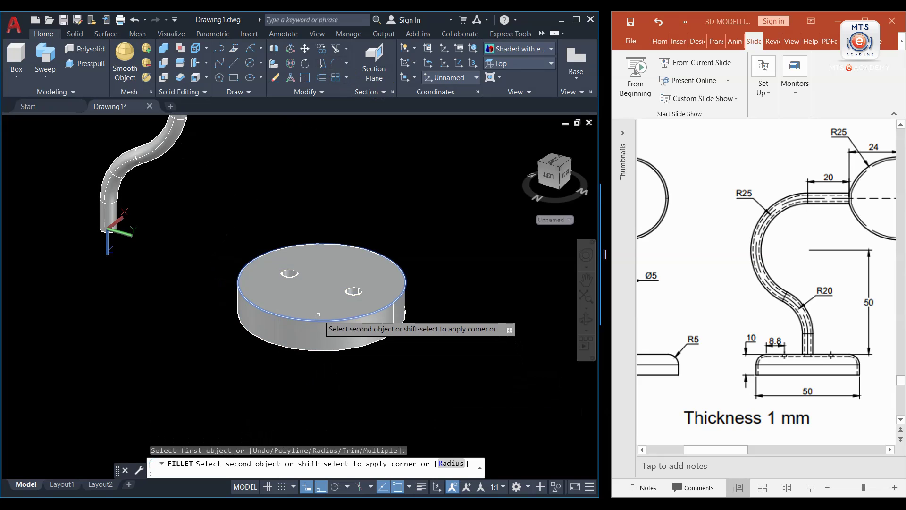
pyautogui.press('Escape')
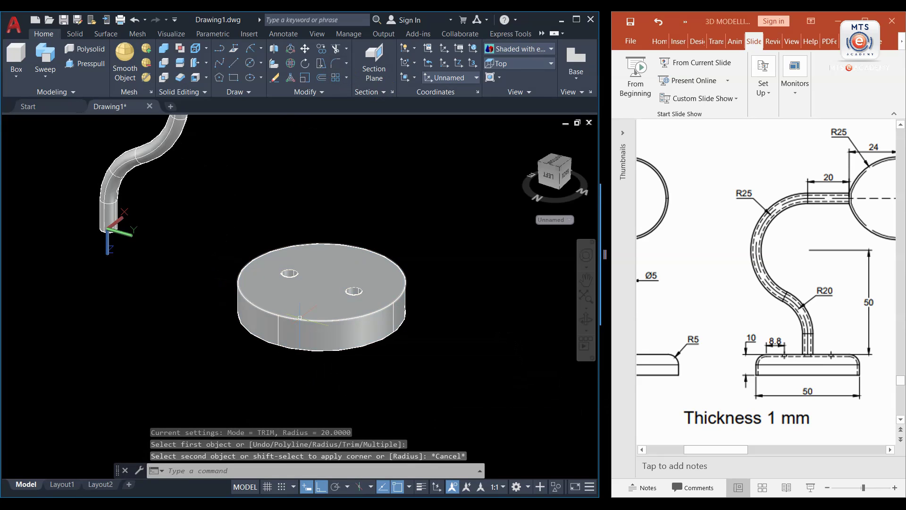
# Erase the leftover outline circle on the base's top edge and fillet that solid edge with radius 5
pyautogui.click(299, 317)
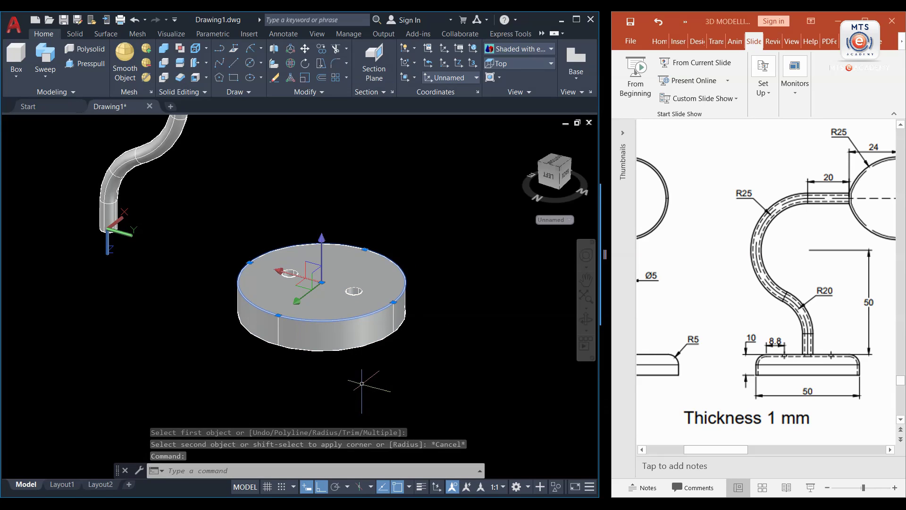
pyautogui.press('Delete')
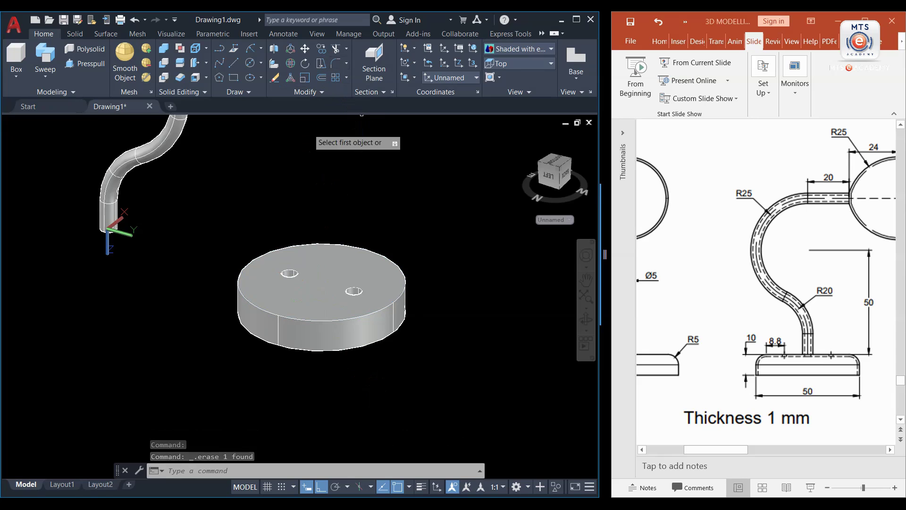
pyautogui.click(332, 67)
pyautogui.click(316, 321)
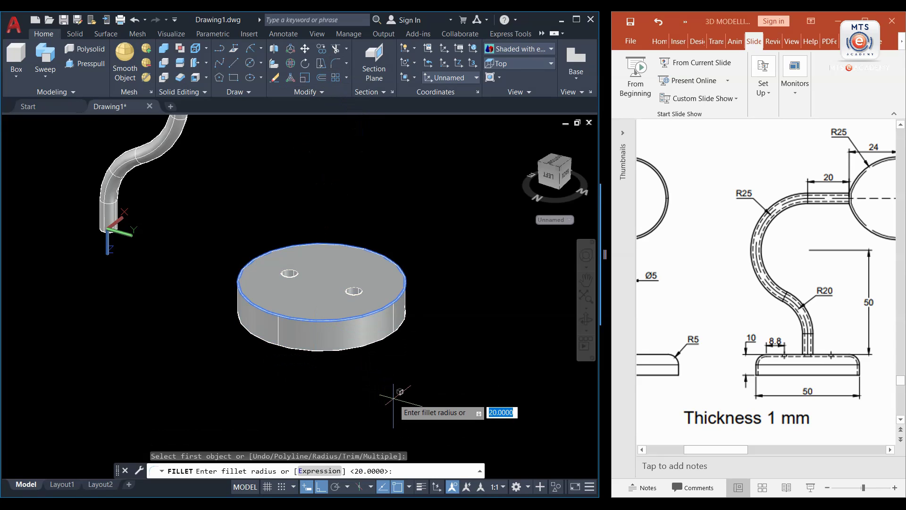
pyautogui.write('5')
pyautogui.press('Return')
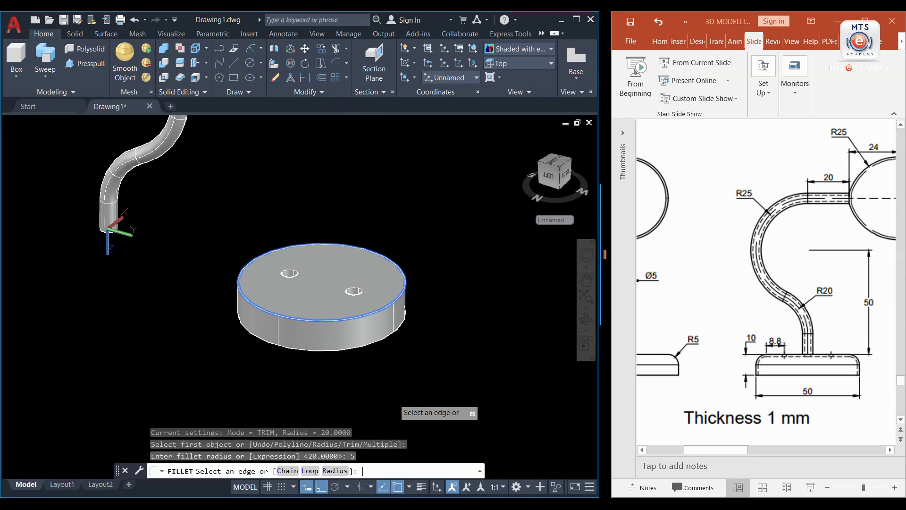
pyautogui.press('Return')
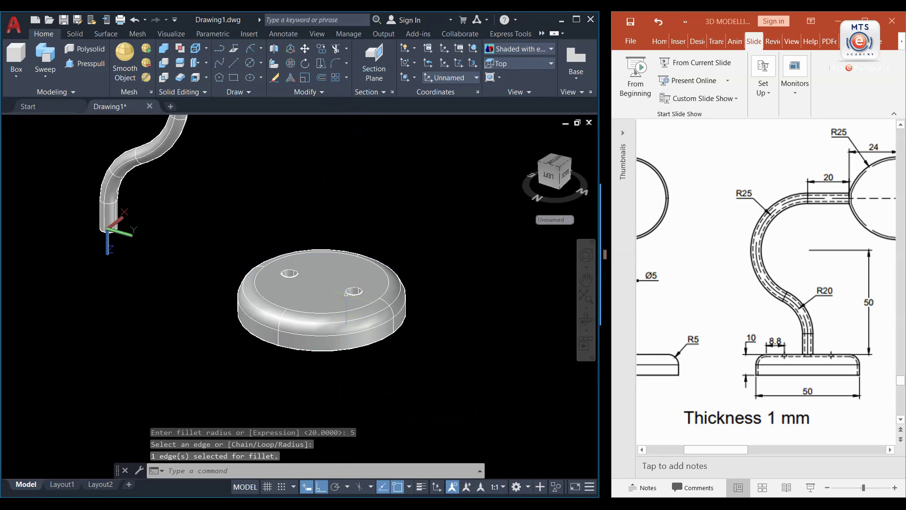
# Move the base by its top-face centre to the centre of the stem's lower end, with Ortho turned off
pyautogui.click(293, 287)
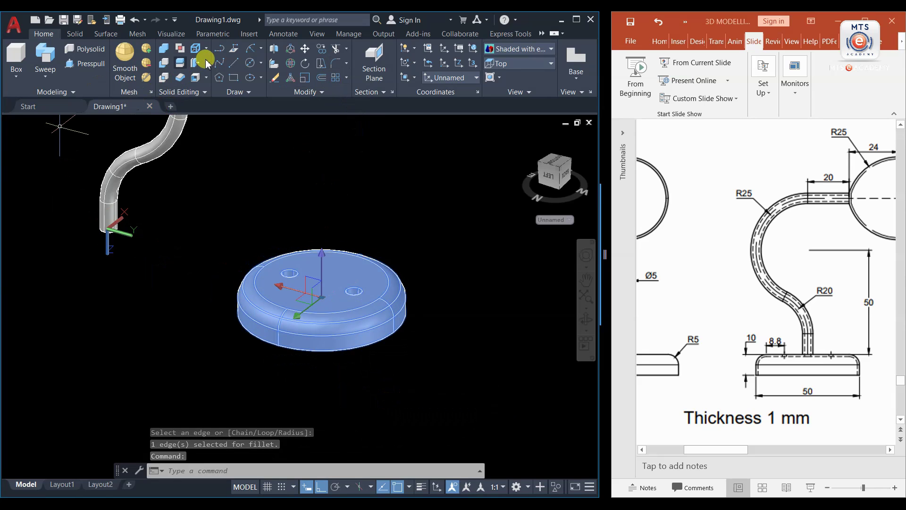
pyautogui.click(305, 48)
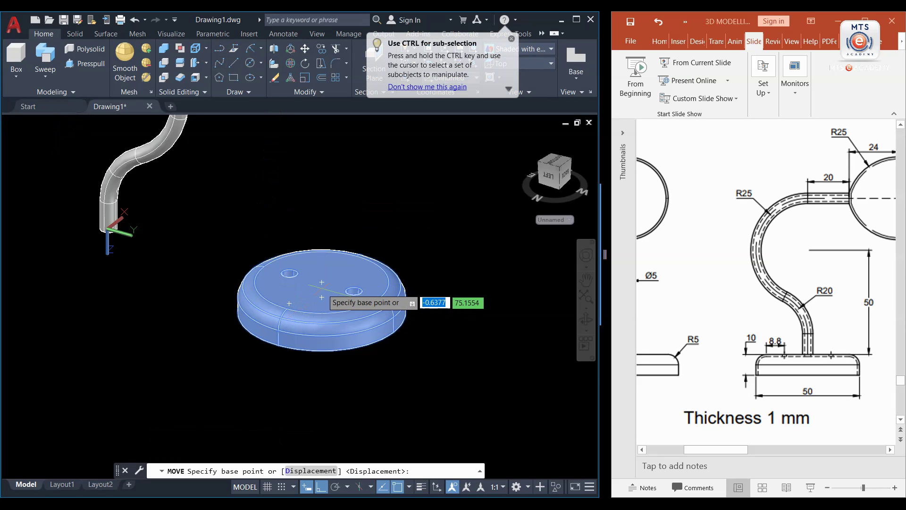
pyautogui.click(321, 282)
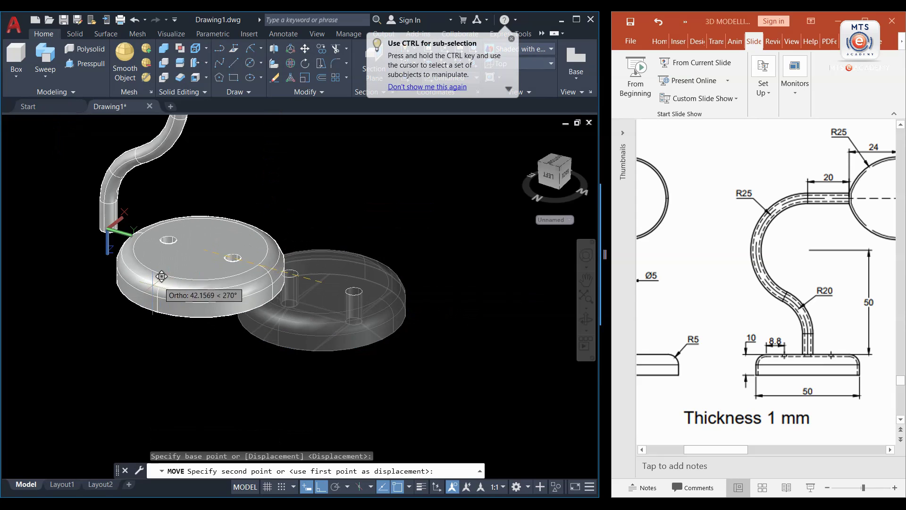
pyautogui.keyDown('shift'); pyautogui.moveTo(161, 276); pyautogui.dragTo(251, 204, button='middle'); pyautogui.keyUp('shift')
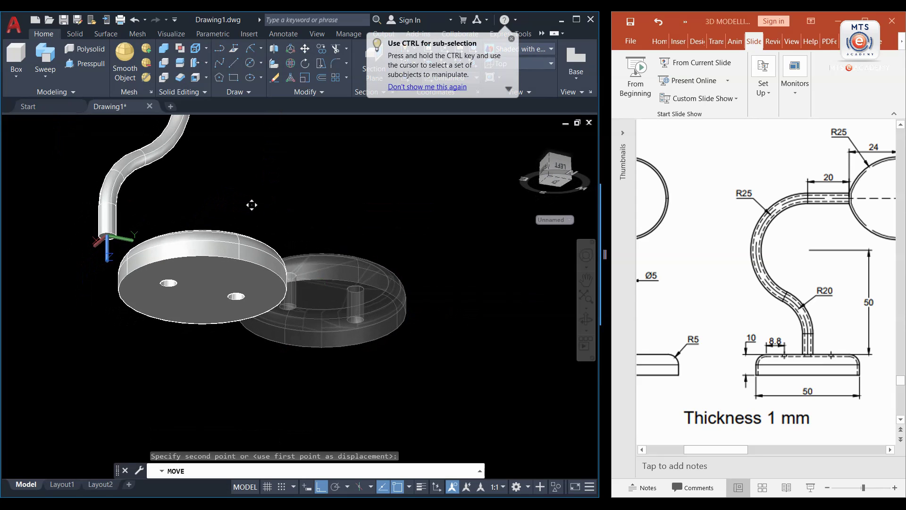
pyautogui.scroll(6, 251, 205)
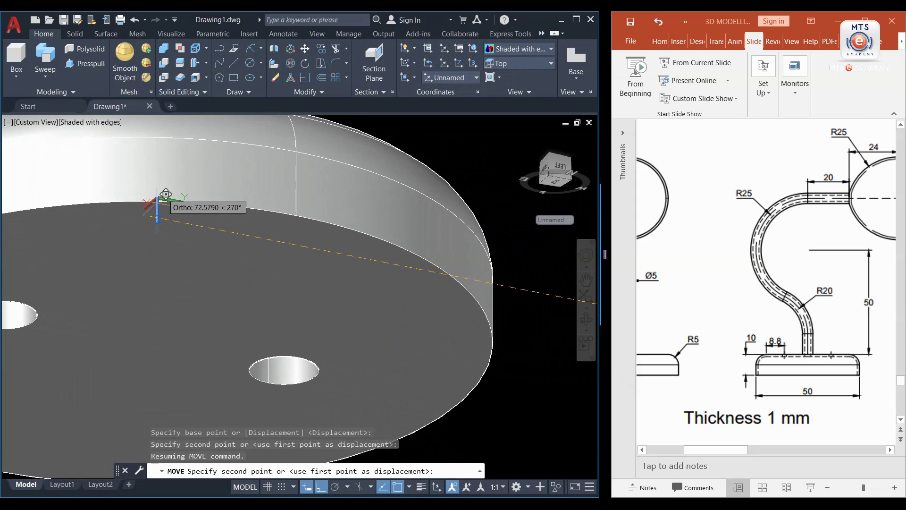
pyautogui.click(321, 490)
pyautogui.keyDown('shift'); pyautogui.moveTo(174, 308); pyautogui.dragTo(192, 344, button='middle'); pyautogui.keyUp('shift')
pyautogui.scroll(5, 188, 293)
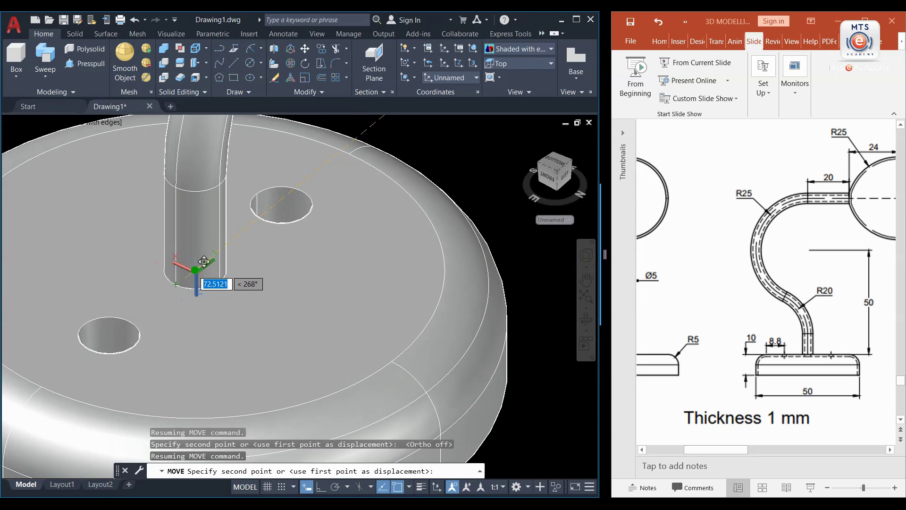
pyautogui.click(195, 270)
# Erase the two leftover hole circles remaining at the base's original location
pyautogui.scroll(-6, 226, 319)
pyautogui.keyDown('shift'); pyautogui.moveTo(266, 320); pyautogui.dragTo(332, 289, button='middle'); pyautogui.keyUp('shift')
pyautogui.click(448, 193)
pyautogui.click(319, 271)
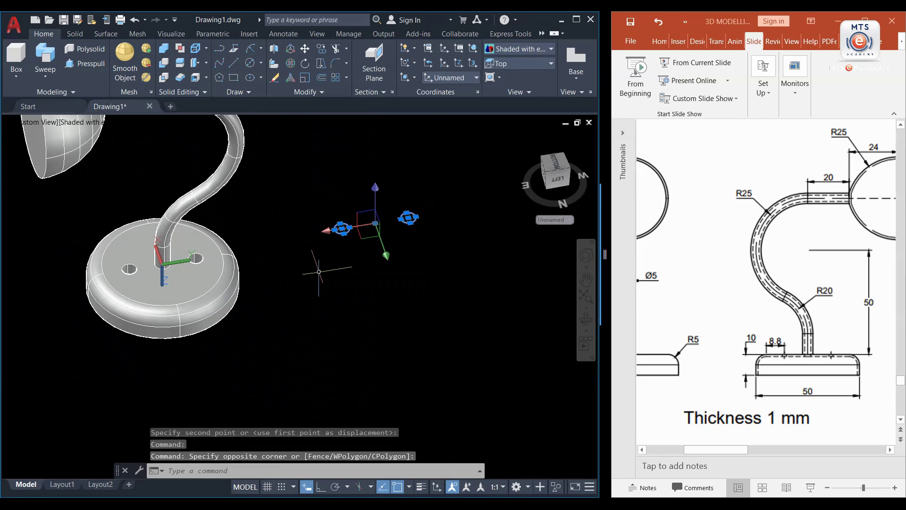
pyautogui.press('Delete')
# Union the lampshade, stem and base into a single solid
pyautogui.scroll(-3, 204, 290)
pyautogui.keyDown('shift'); pyautogui.moveTo(229, 323); pyautogui.dragTo(110, 215, button='middle'); pyautogui.keyUp('shift')
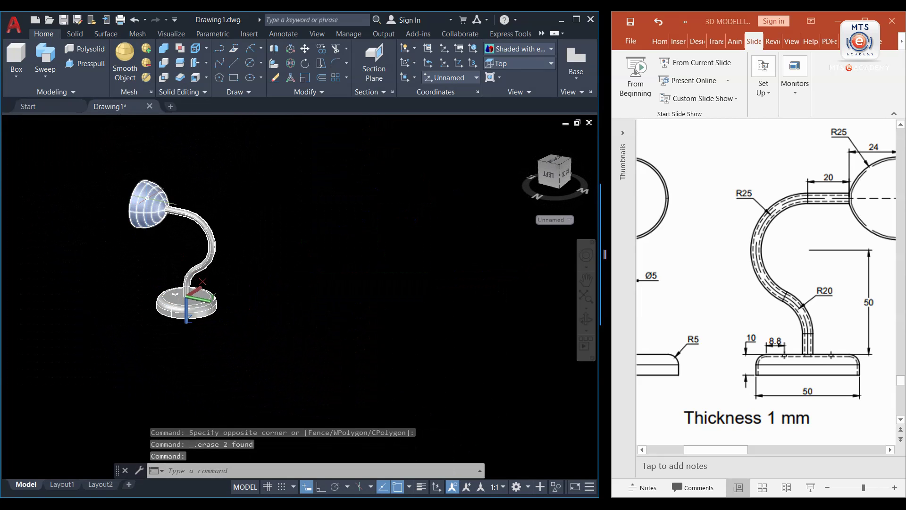
pyautogui.click(137, 204)
pyautogui.click(181, 223)
pyautogui.click(175, 294)
pyautogui.press('Escape')
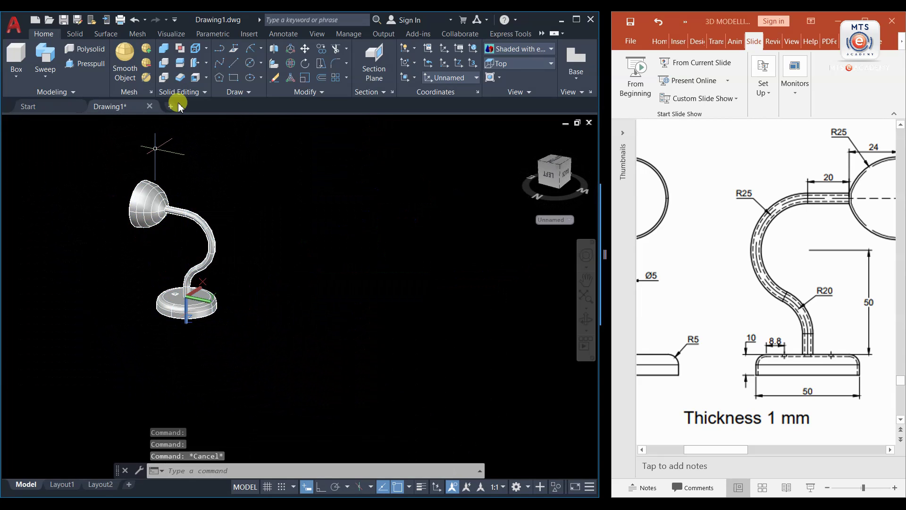
pyautogui.click(163, 51)
pyautogui.click(261, 162)
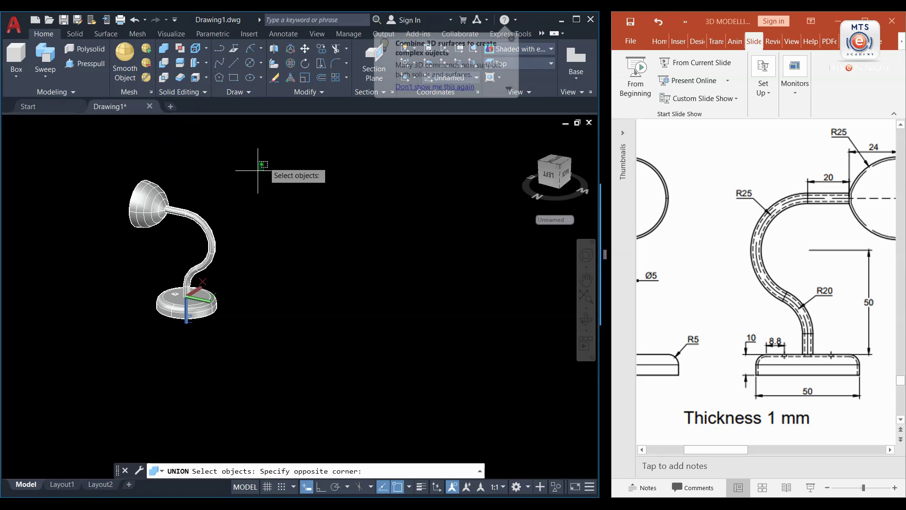
pyautogui.click(125, 367)
pyautogui.rightClick(126, 368)
pyautogui.keyDown('shift'); pyautogui.moveTo(242, 281); pyautogui.dragTo(67, 290, button='middle'); pyautogui.keyUp('shift')
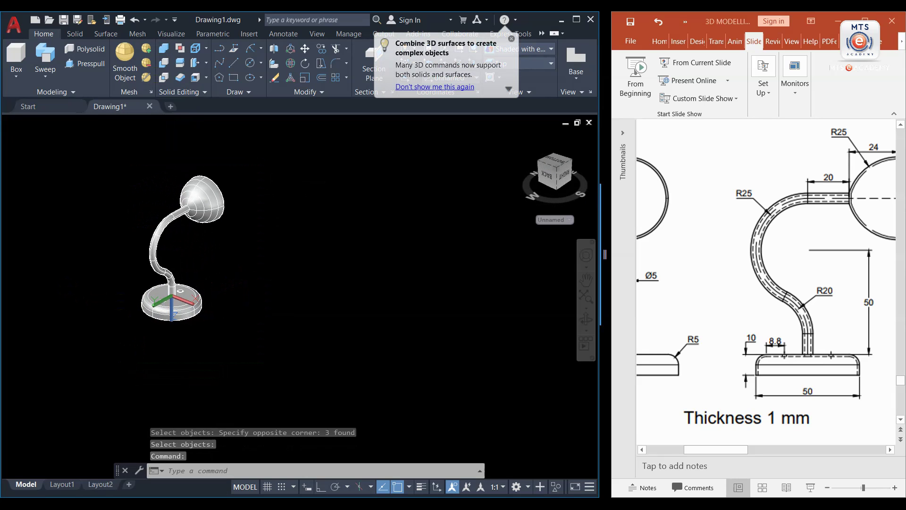
pyautogui.click(169, 213)
pyautogui.press('Escape')
pyautogui.keyDown('shift'); pyautogui.moveTo(281, 268); pyautogui.dragTo(121, 200, button='middle'); pyautogui.keyUp('shift')
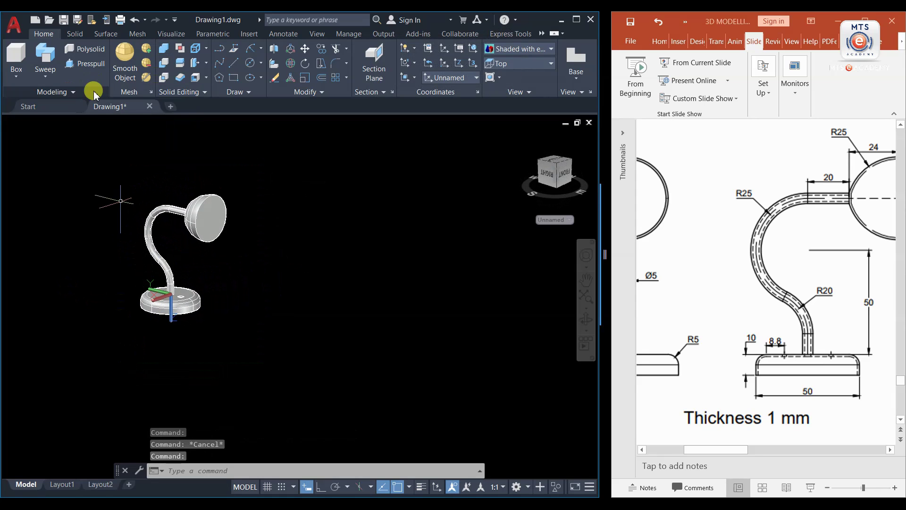
pyautogui.click(196, 77)
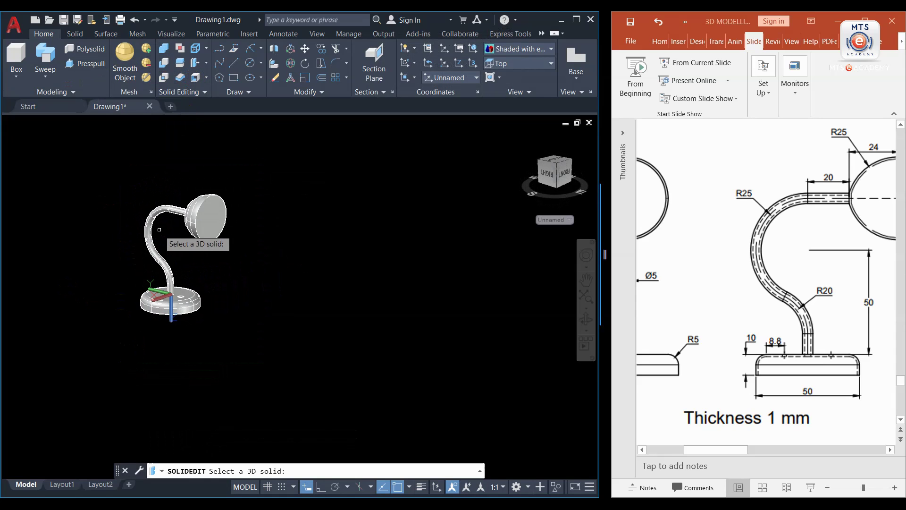
pyautogui.scroll(3, 179, 226)
pyautogui.click(240, 227)
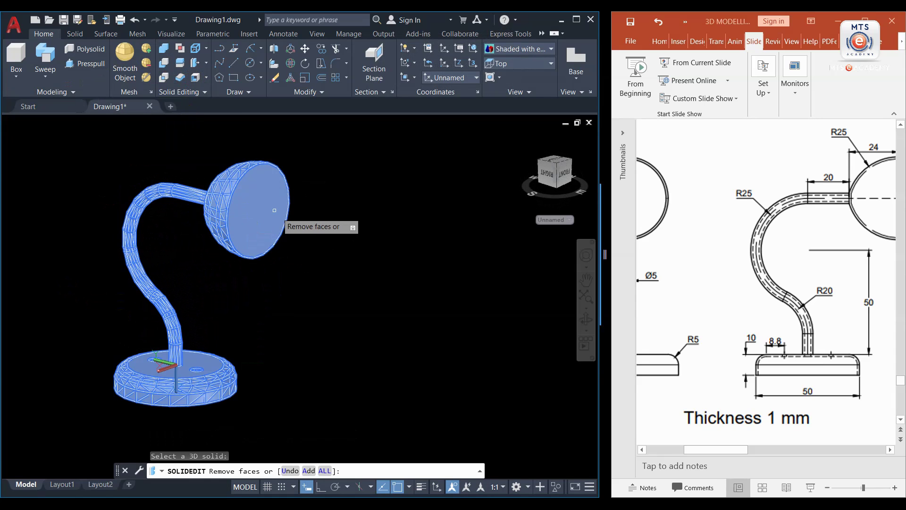
pyautogui.scroll(3, 240, 228)
pyautogui.click(228, 243)
pyautogui.scroll(-4, 228, 243)
pyautogui.keyDown('shift'); pyautogui.moveTo(217, 313); pyautogui.dragTo(236, 203, button='middle'); pyautogui.keyUp('shift')
pyautogui.scroll(2, 141, 381)
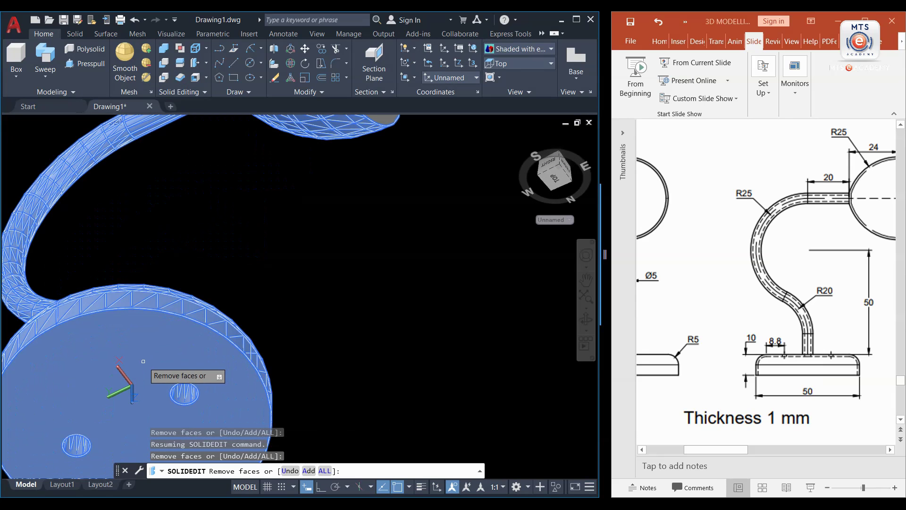
pyautogui.click(144, 360)
pyautogui.click(144, 361)
pyautogui.click(134, 368)
pyautogui.scroll(-2, 166, 358)
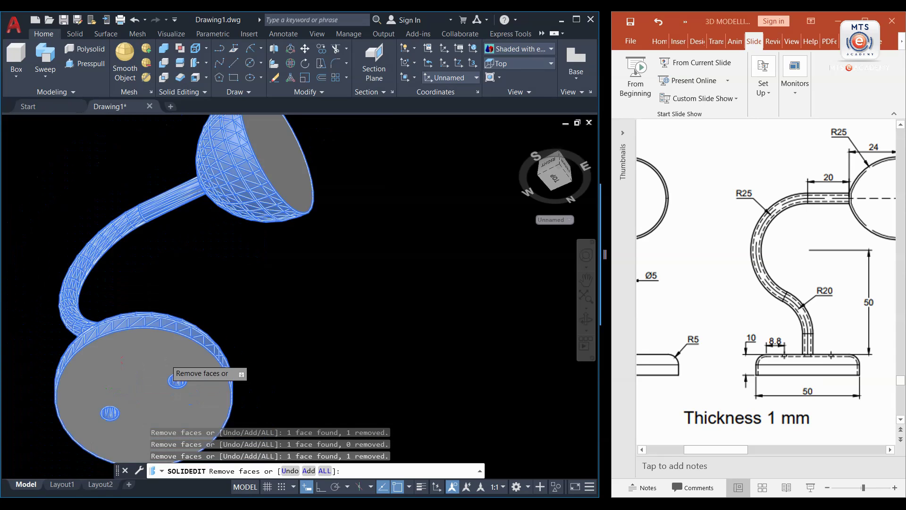
pyautogui.scroll(-3, 166, 359)
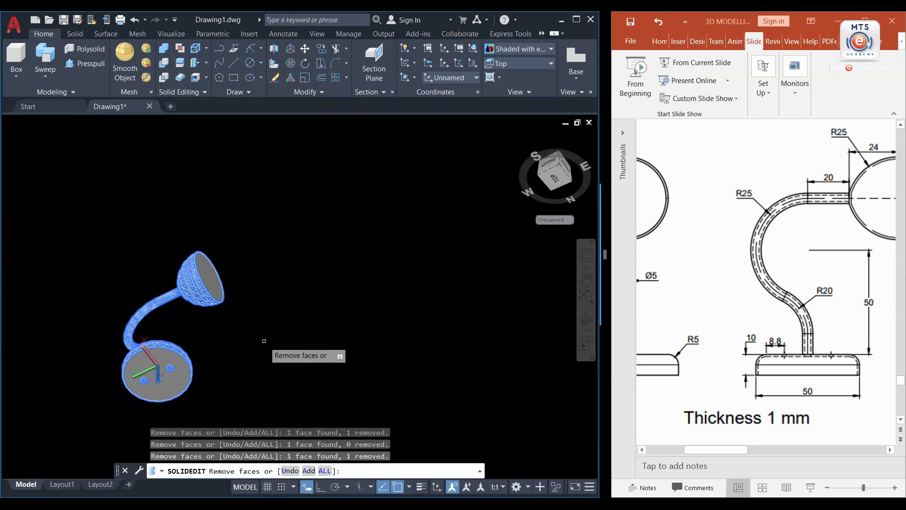
pyautogui.keyDown('shift'); pyautogui.moveTo(237, 340); pyautogui.dragTo(184, 447, button='middle'); pyautogui.keyUp('shift')
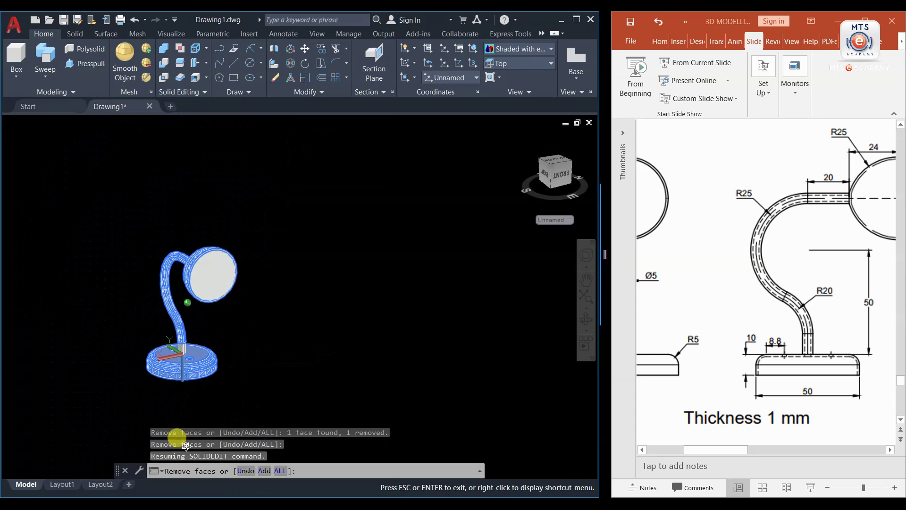
pyautogui.scroll(5, 186, 418)
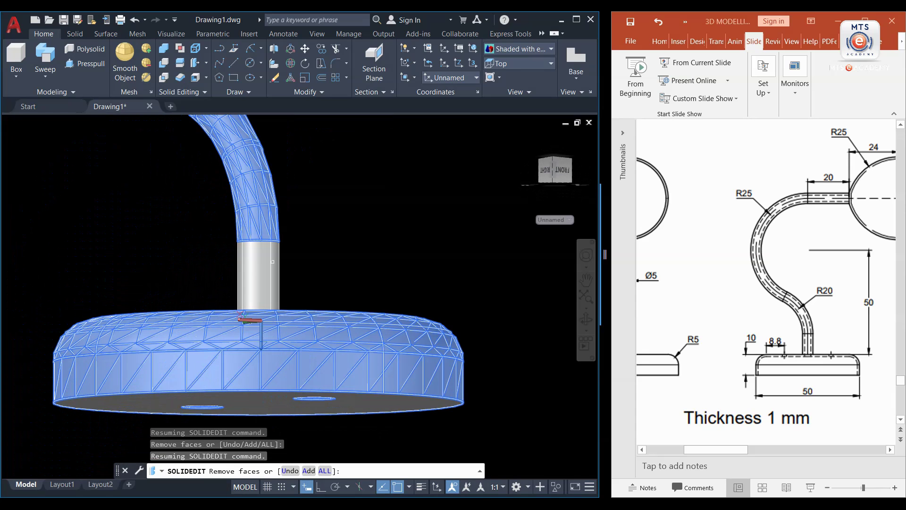
pyautogui.scroll(-5, 272, 261)
pyautogui.press('Escape')
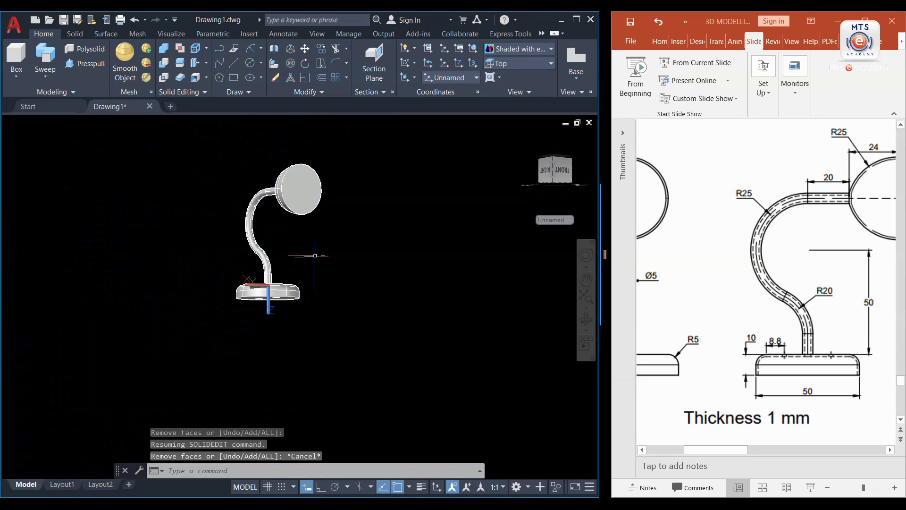
# Start a Shell on the unified lamp solid and remove the lampshade's flat circular front face from it
pyautogui.click(192, 80)
pyautogui.click(302, 199)
pyautogui.scroll(8, 302, 199)
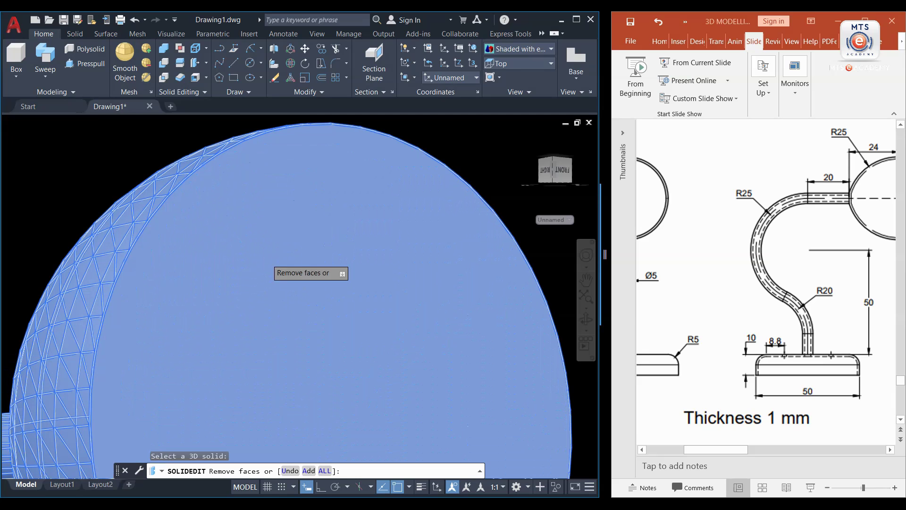
pyautogui.click(282, 298)
pyautogui.scroll(-10, 283, 304)
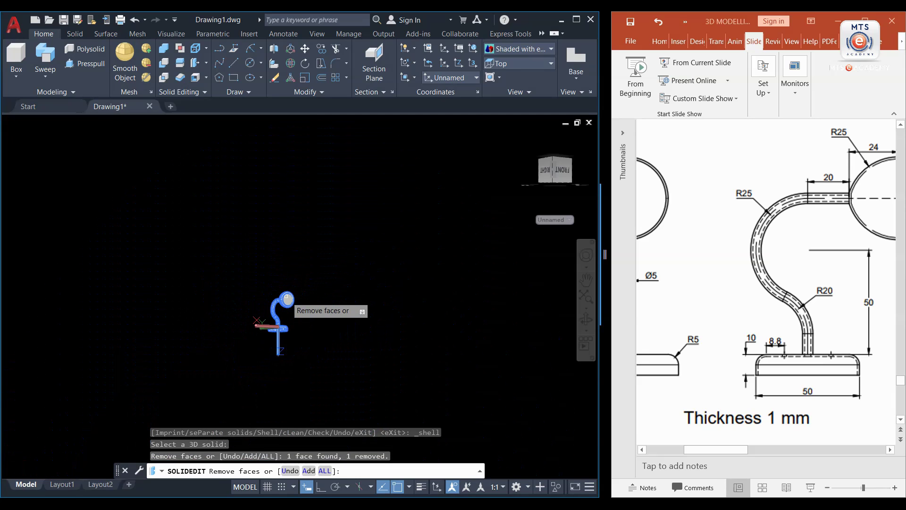
# Remove the base's flat underside face as well and shell the lamp with an offset distance of 1
pyautogui.keyDown('shift'); pyautogui.moveTo(285, 313); pyautogui.dragTo(283, 296, button='middle'); pyautogui.keyUp('shift')
pyautogui.scroll(10, 283, 297)
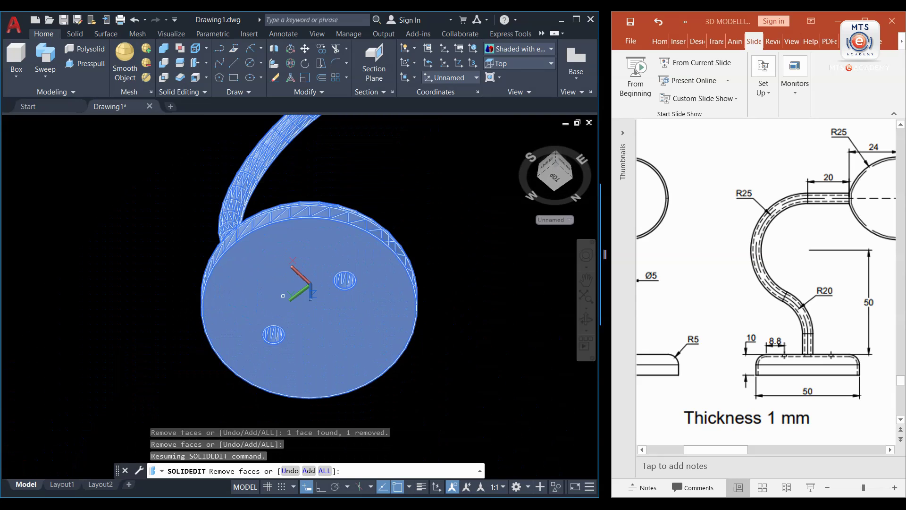
pyautogui.click(260, 302)
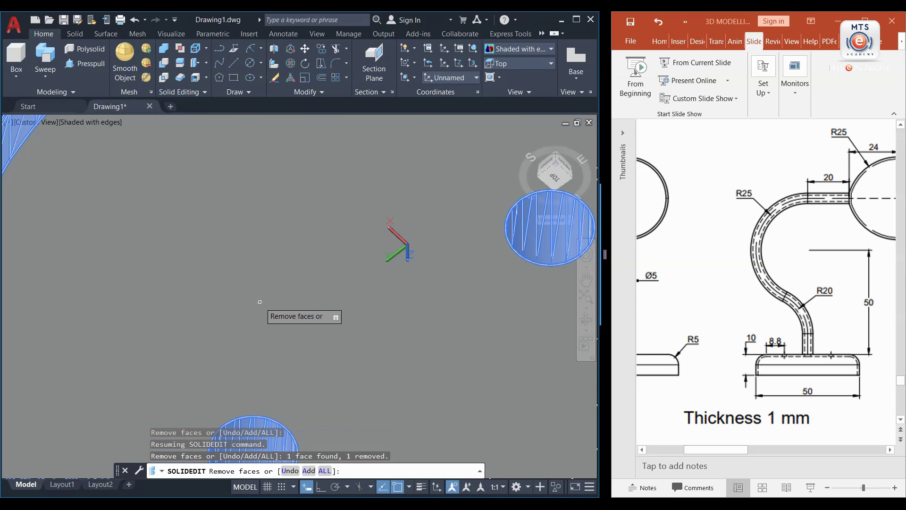
pyautogui.scroll(-10, 260, 302)
pyautogui.keyDown('shift'); pyautogui.moveTo(259, 302); pyautogui.dragTo(279, 369, button='middle'); pyautogui.keyUp('shift')
pyautogui.scroll(3, 294, 260)
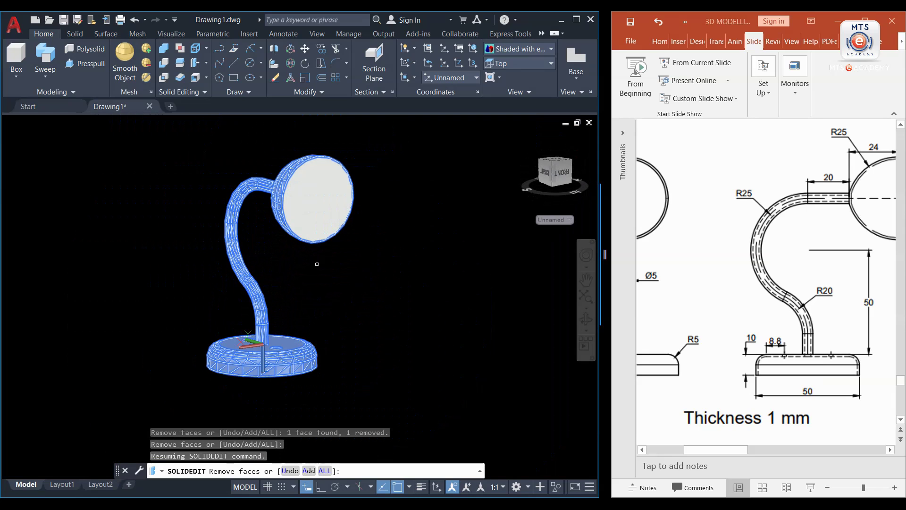
pyautogui.press('Return')
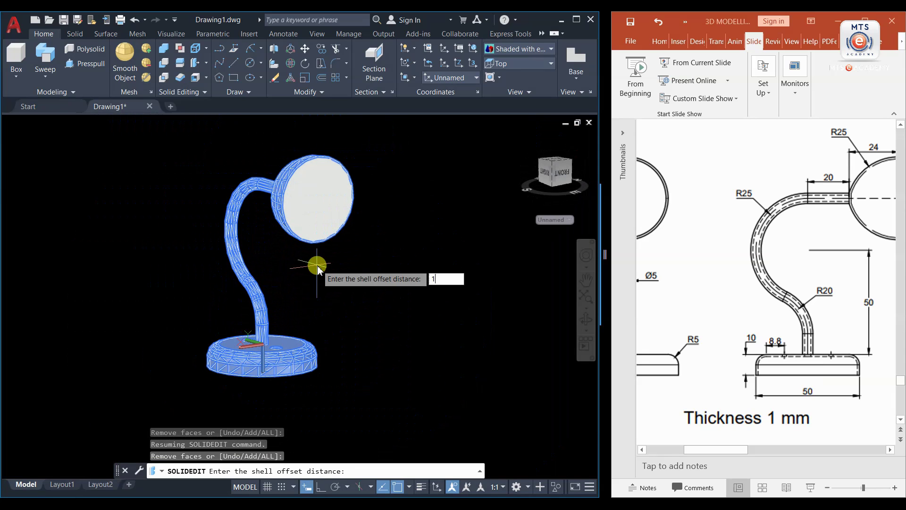
pyautogui.press('Return')
pyautogui.press('Return')
pyautogui.press('Return')
# Examine the shelled lamp, widening the PowerPoint window to compare it with the full reference drawing and rendered picture
pyautogui.keyDown('shift'); pyautogui.moveTo(300, 228); pyautogui.dragTo(283, 349, button='middle'); pyautogui.keyUp('shift')
pyautogui.scroll(-4, 307, 342)
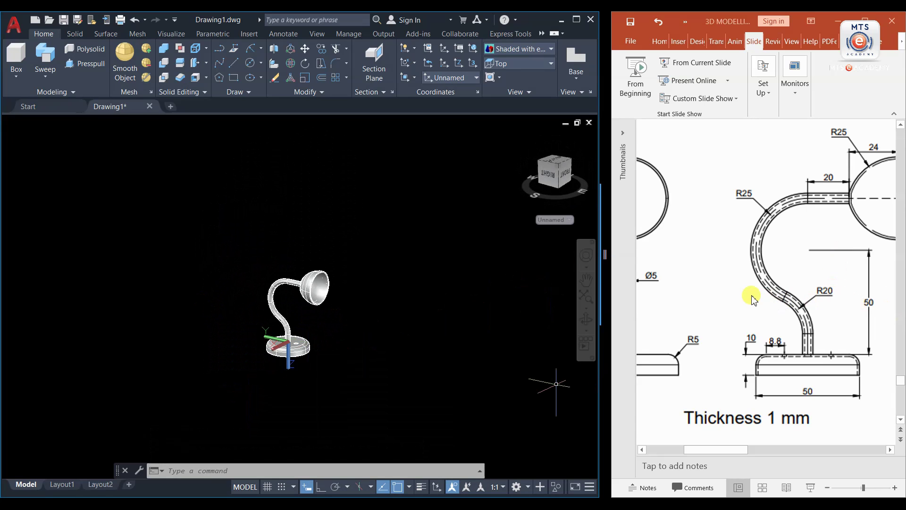
pyautogui.keyDown('ctrl'); pyautogui.scroll(-2, 749, 300); pyautogui.keyUp('ctrl')
pyautogui.moveTo(605, 255); pyautogui.dragTo(327, 250)
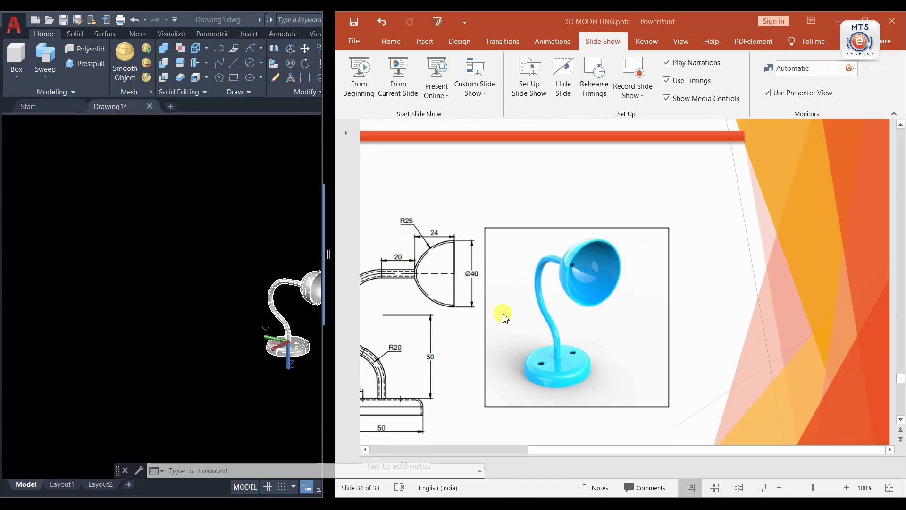
pyautogui.moveTo(534, 452)
pyautogui.mouseDown()
pyautogui.moveTo(491, 449)
pyautogui.moveTo(501, 439)
pyautogui.mouseUp()
pyautogui.click(496, 440)
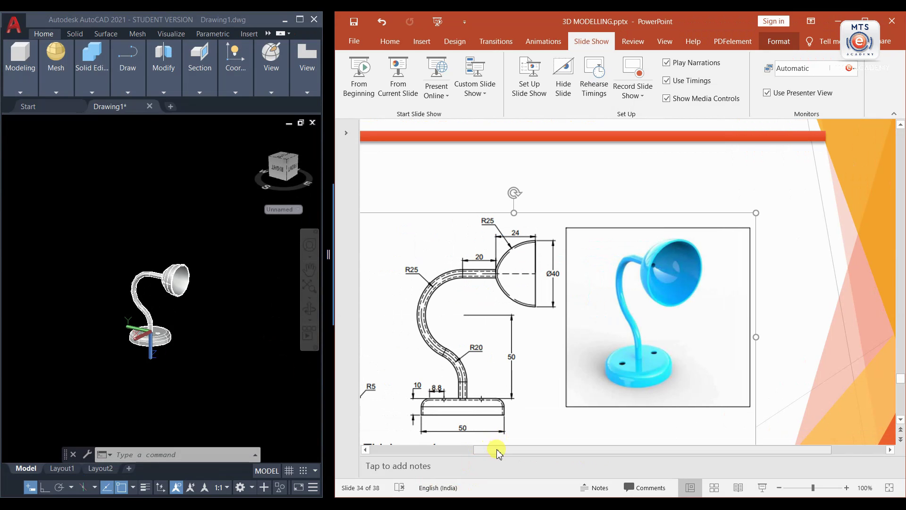
pyautogui.moveTo(477, 455); pyautogui.dragTo(431, 449)
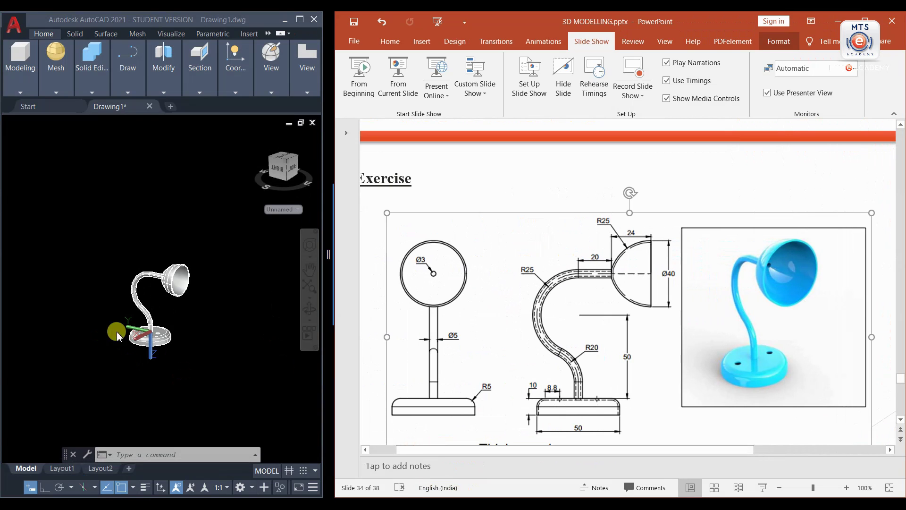
pyautogui.scroll(5, 132, 332)
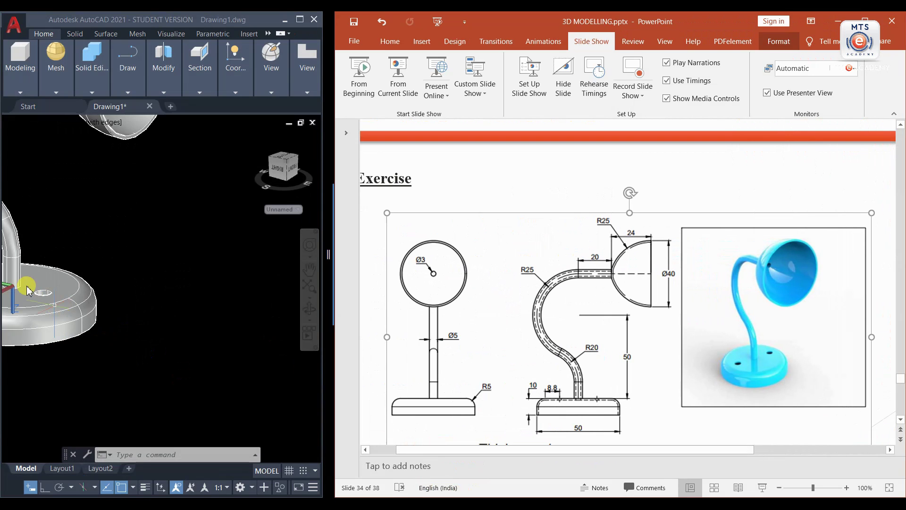